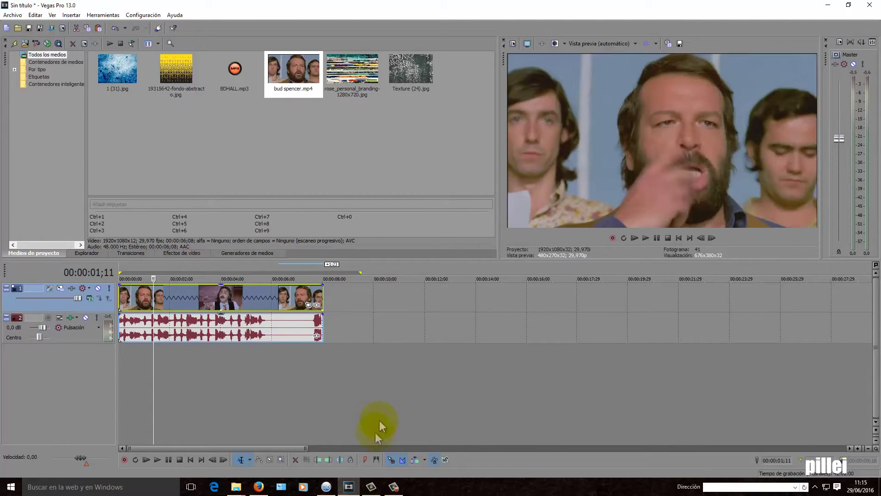
# Switch to Firefox, play the Snatch trailer full screen to see the reference freeze-frame title, and return to Vegas Pro.
pyautogui.click(266, 489)
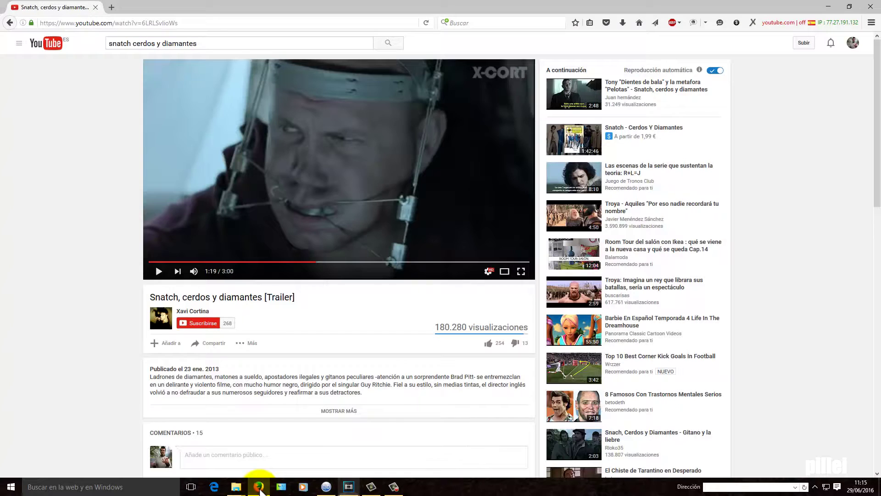
pyautogui.click(159, 272)
pyautogui.click(521, 272)
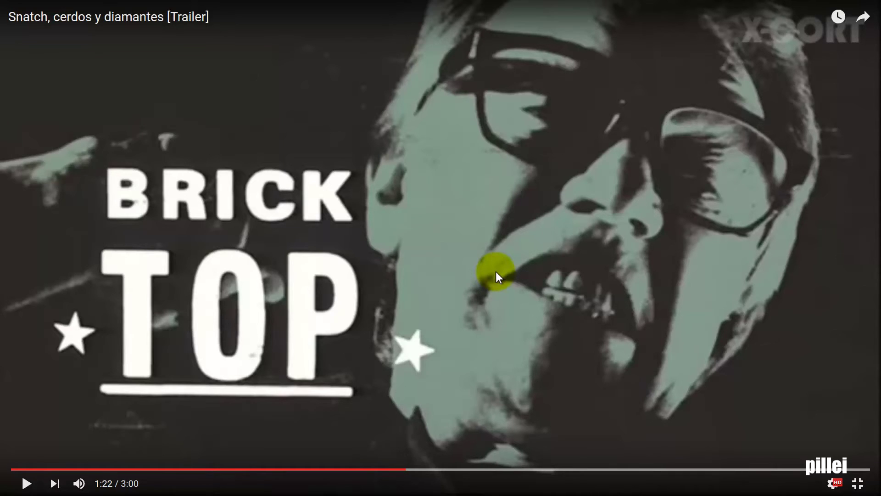
pyautogui.press('Escape')
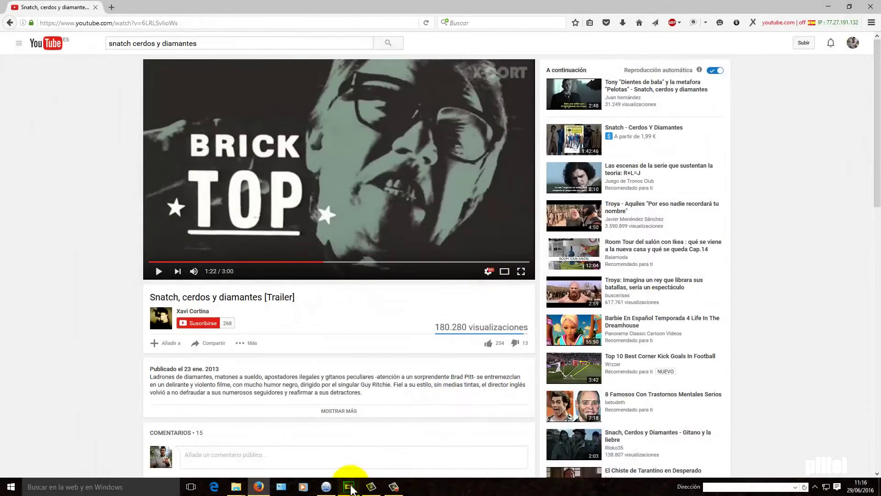
pyautogui.click(350, 487)
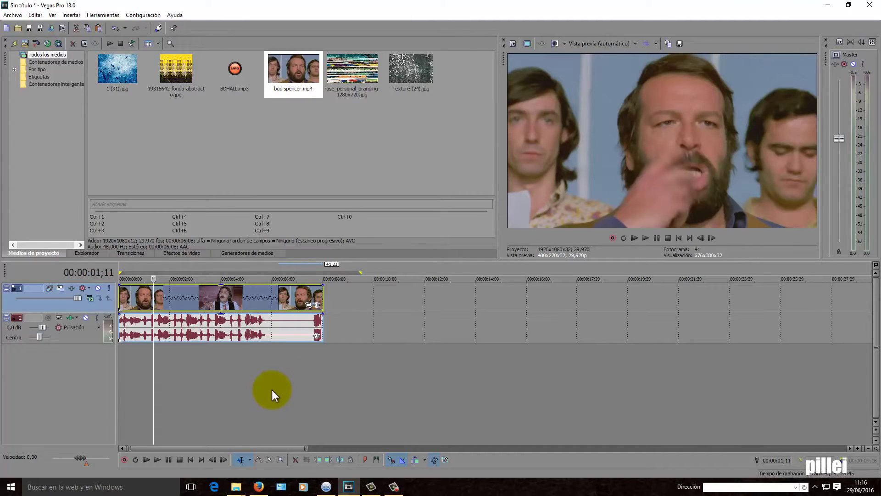
# Play the clip to the freeze point at 00:00:06;02 and split its video and audio there.
pyautogui.click(645, 236)
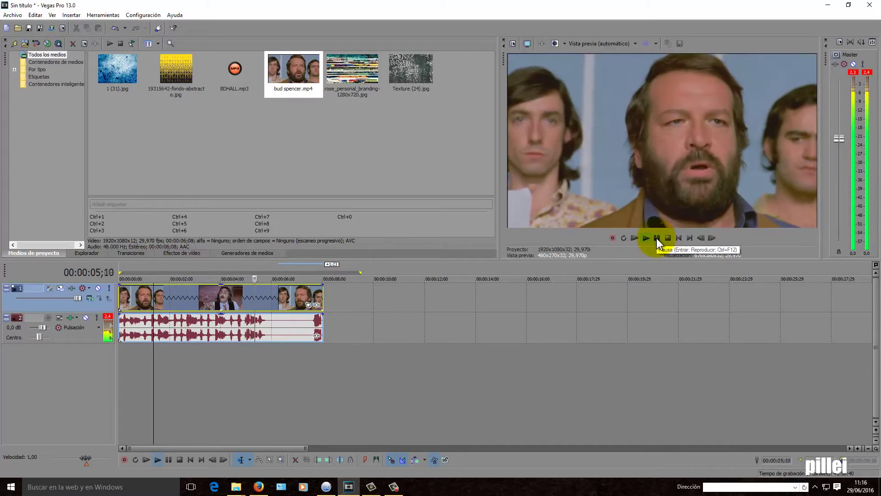
pyautogui.click(656, 238)
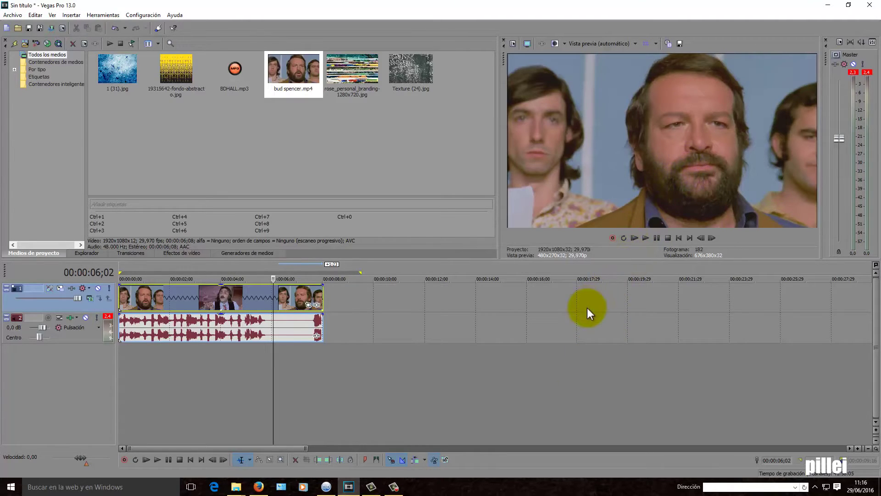
pyautogui.scroll(3, 382, 390)
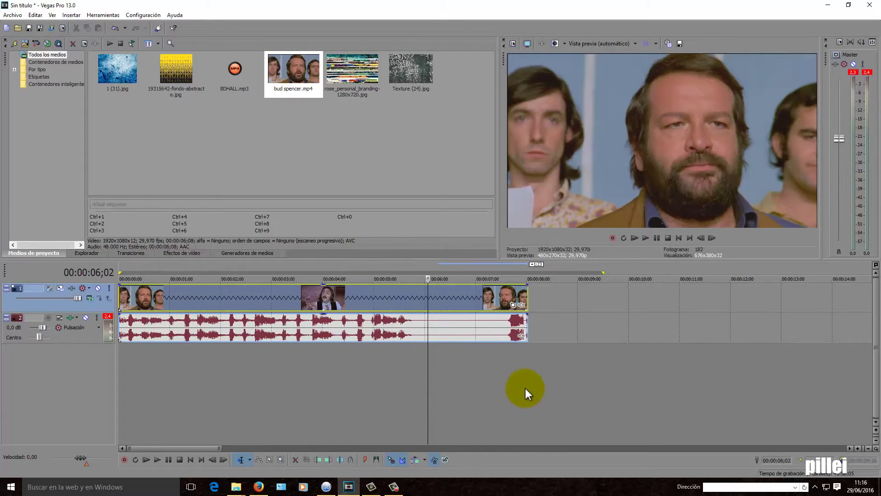
pyautogui.press('s')
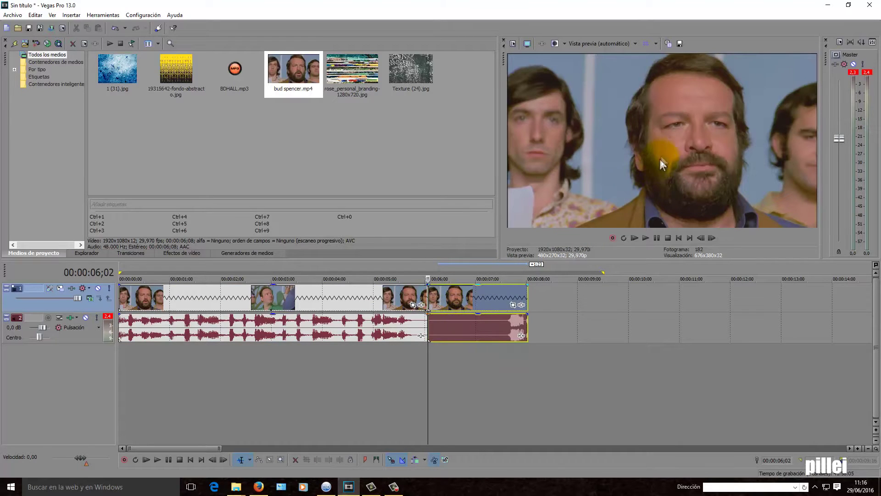
# Save a snapshot of the current preview frame as the JPEG file Imagen1.jpg in the imagenes para chops folder.
pyautogui.click(679, 44)
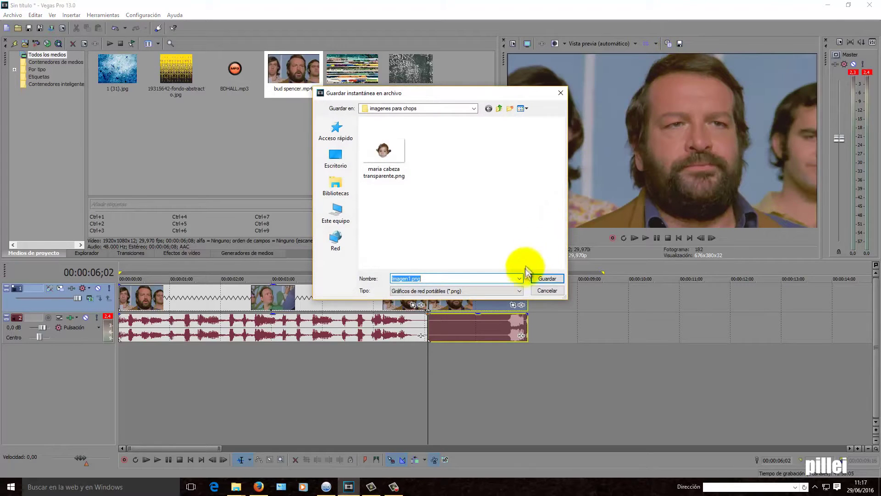
pyautogui.click(519, 290)
pyautogui.click(502, 300)
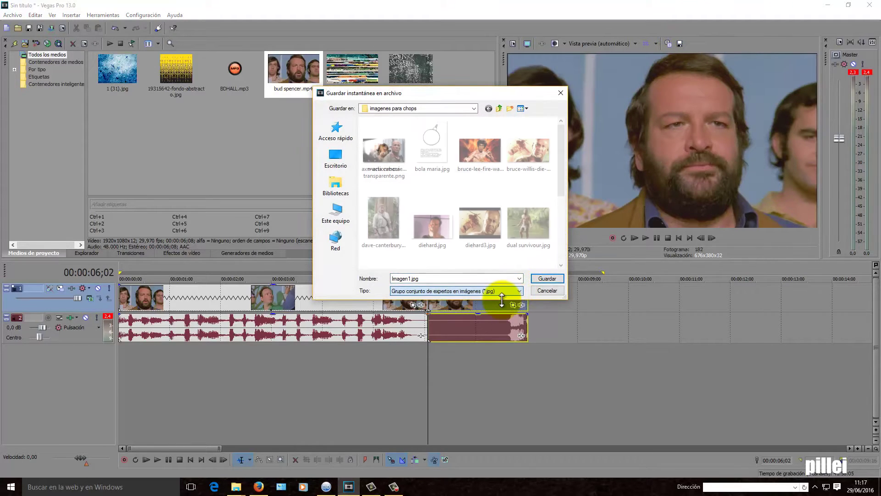
pyautogui.click(545, 278)
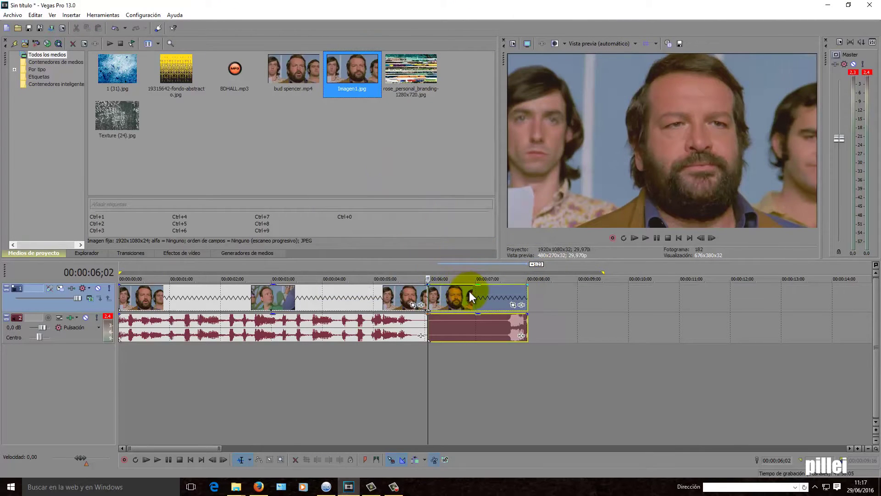
# Insert Imagen1.jpg at the split as a freeze frame of about 2.5 seconds, with the clip's second part directly after it.
pyautogui.moveTo(469, 291); pyautogui.dragTo(747, 299)
pyautogui.moveTo(353, 69); pyautogui.dragTo(540, 301)
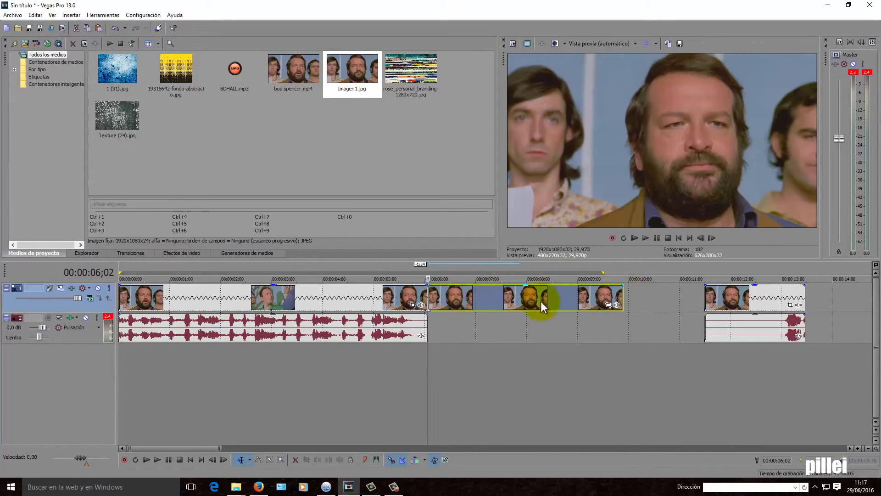
pyautogui.moveTo(622, 294); pyautogui.dragTo(553, 296)
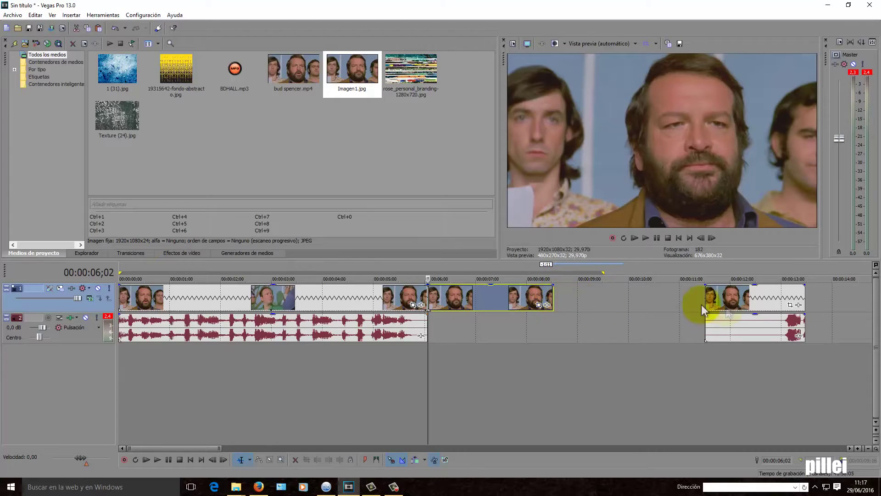
pyautogui.moveTo(763, 299); pyautogui.dragTo(604, 302)
# Insert two empty video tracks above the clip's video track.
pyautogui.rightClick(682, 298)
pyautogui.click(722, 372)
pyautogui.rightClick(711, 326)
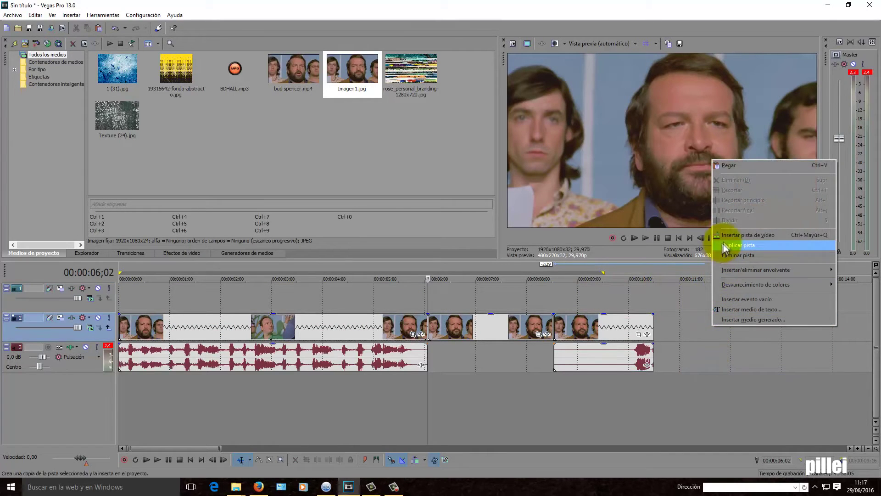
pyautogui.click(739, 234)
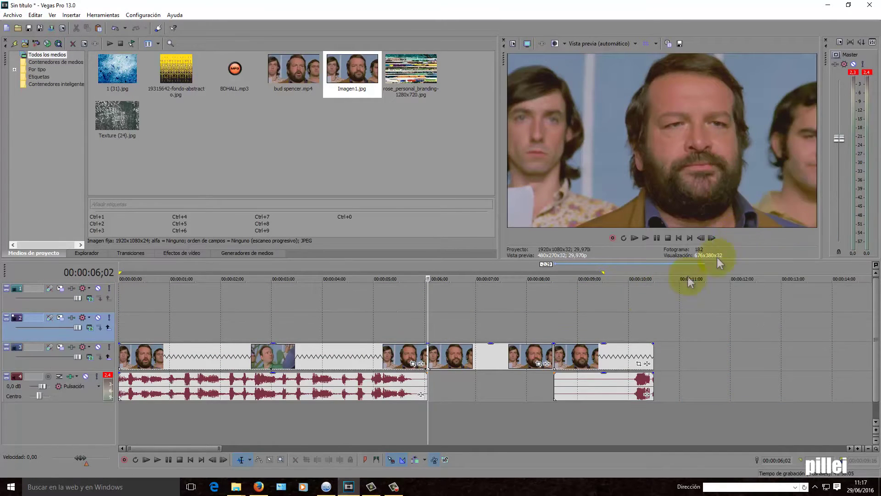
# Add a default Sony Titles & Text event to the uppermost track above the freeze frame and trim it to the same length.
pyautogui.click(443, 296)
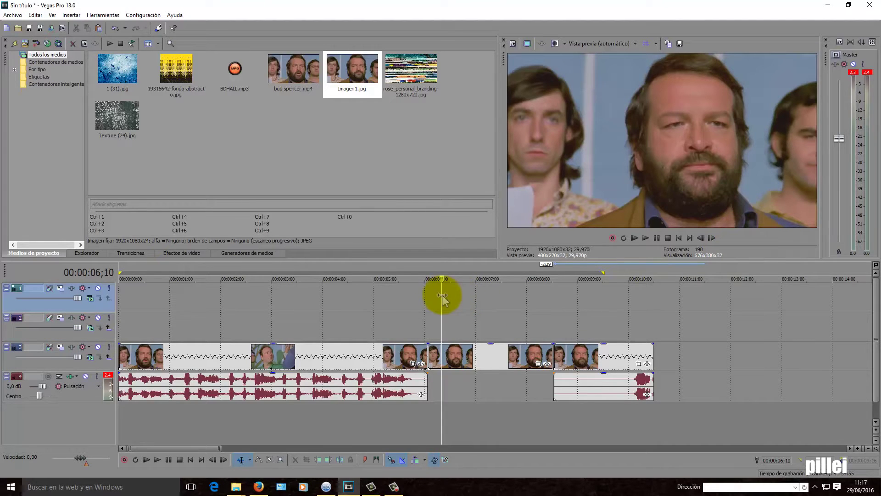
pyautogui.click(260, 255)
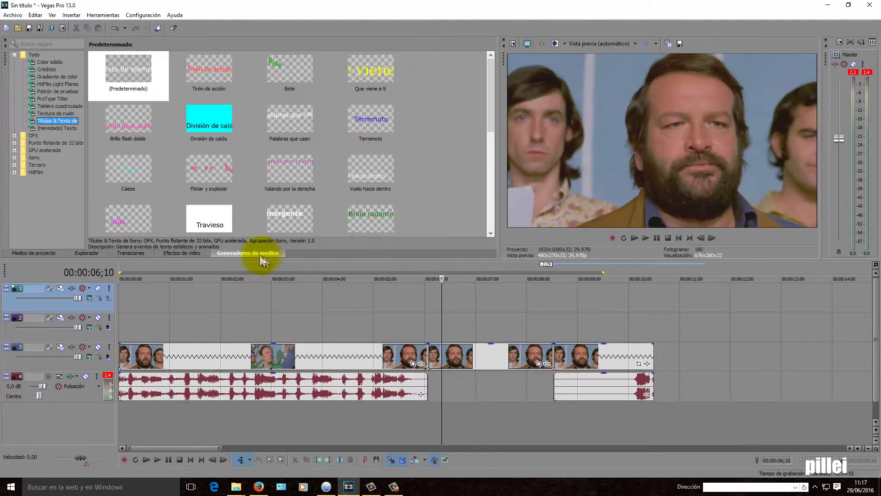
pyautogui.moveTo(126, 75); pyautogui.dragTo(431, 304)
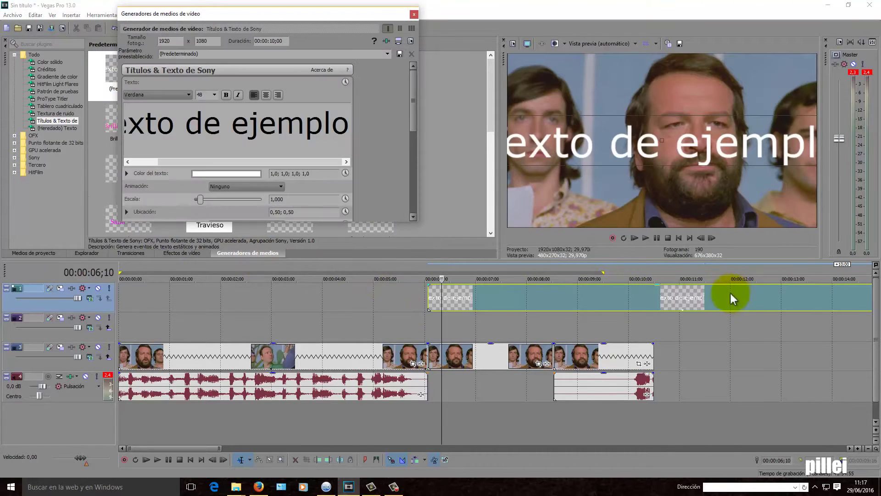
pyautogui.scroll(-4, 478, 299)
pyautogui.moveTo(390, 291); pyautogui.dragTo(266, 293)
pyautogui.scroll(3, 404, 353)
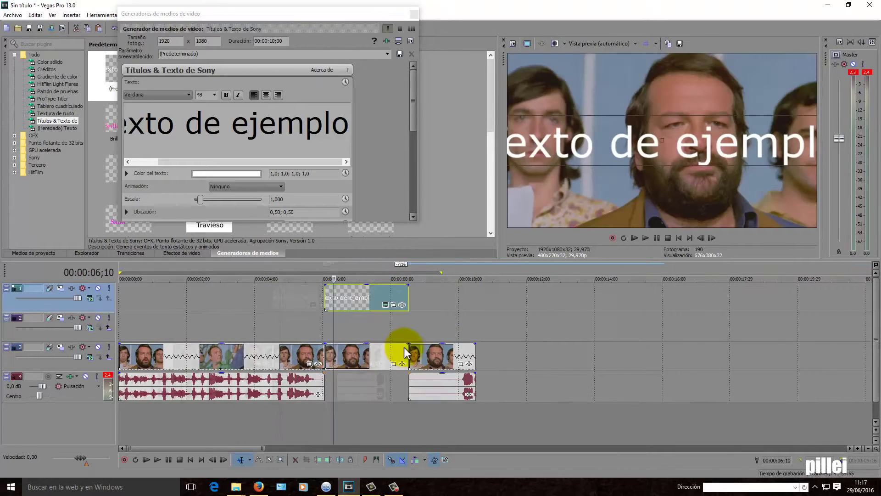
# Replace the title's sample text with "bud".
pyautogui.click(373, 297)
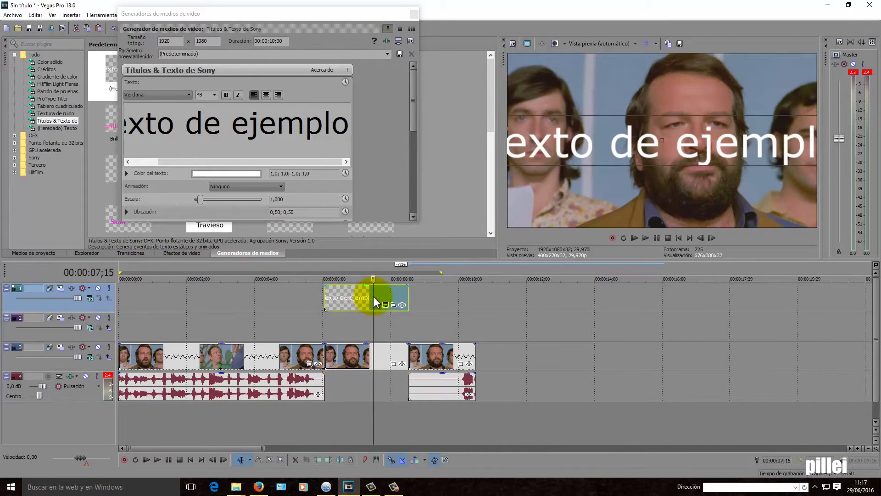
pyautogui.click(338, 128)
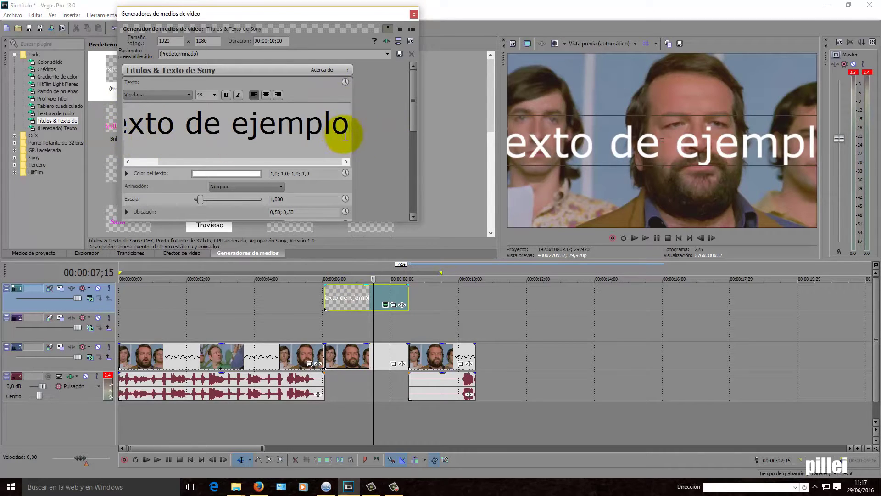
pyautogui.moveTo(345, 134); pyautogui.dragTo(127, 124)
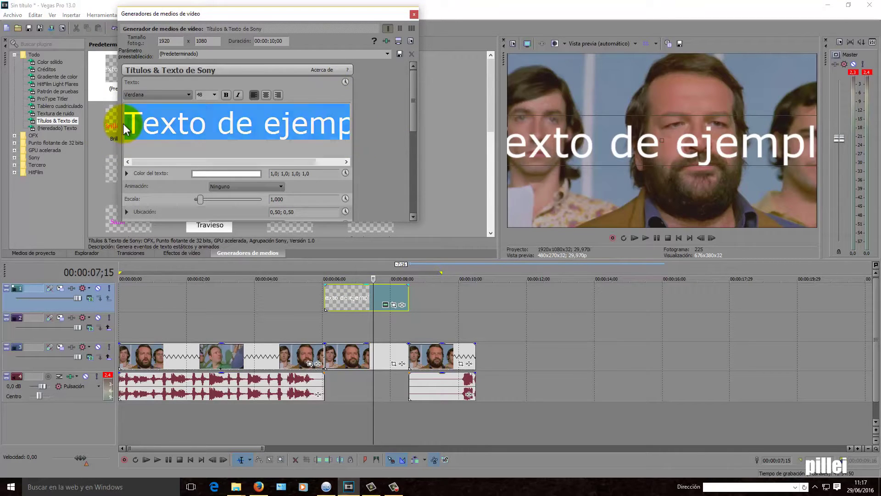
pyautogui.write('bud')
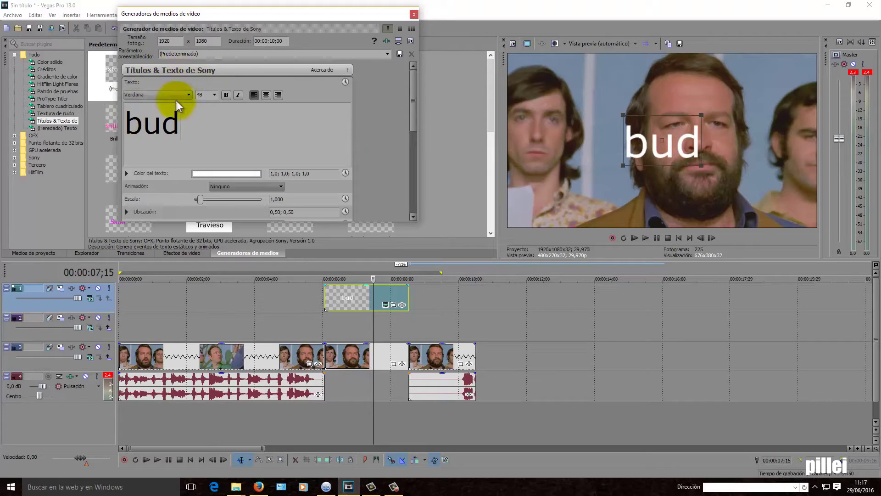
# Set the "bud" title to Impact, size 60, and move it beside the central man's face at location 0,19; 0,47.
pyautogui.doubleClick(137, 122)
pyautogui.click(168, 91)
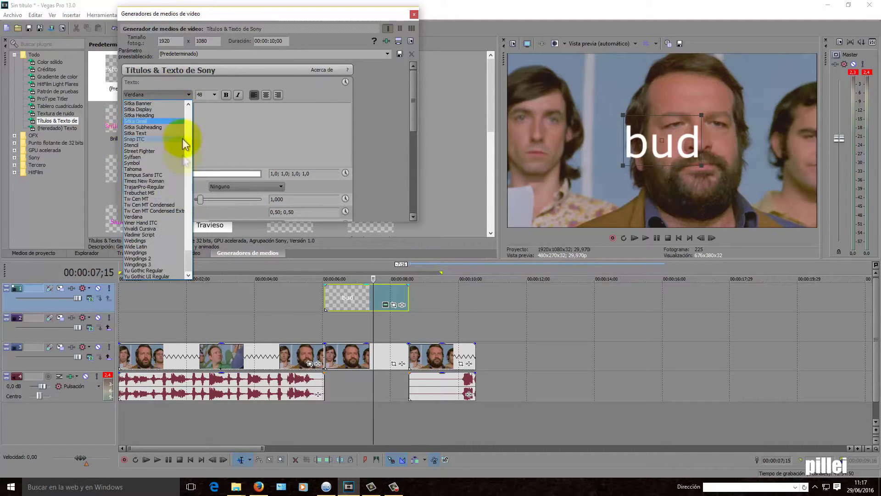
pyautogui.moveTo(191, 255); pyautogui.dragTo(197, 183)
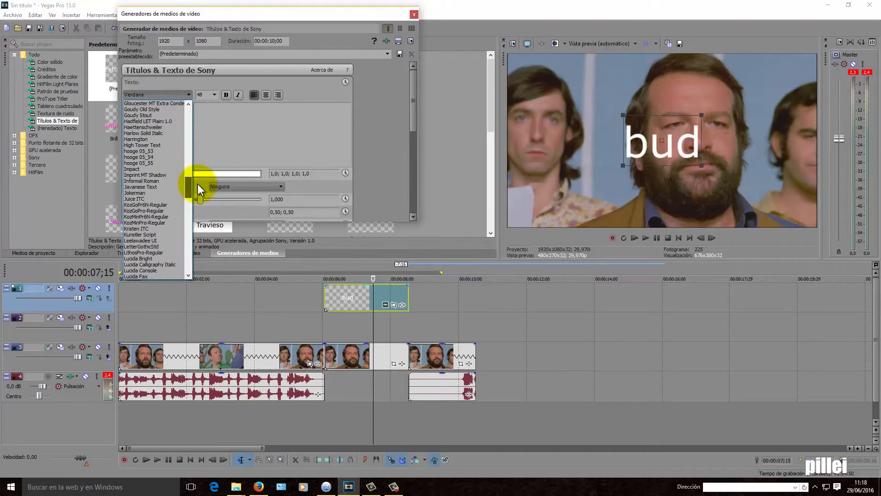
pyautogui.click(136, 169)
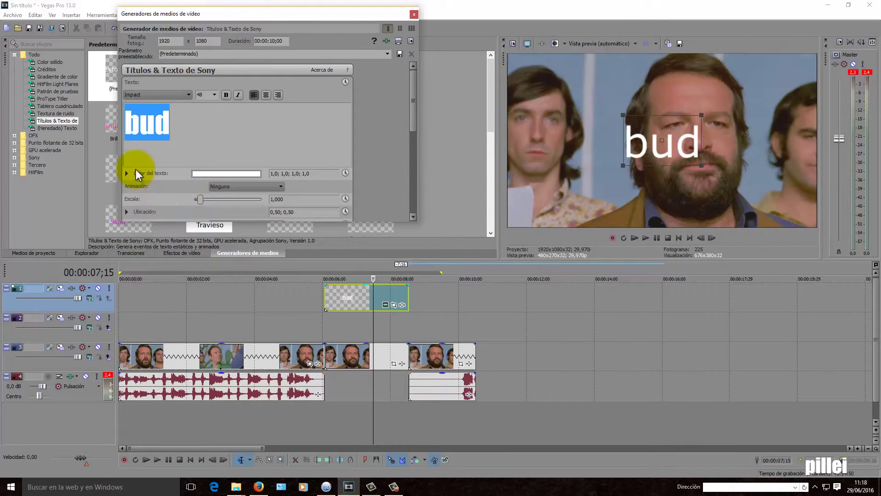
pyautogui.click(213, 95)
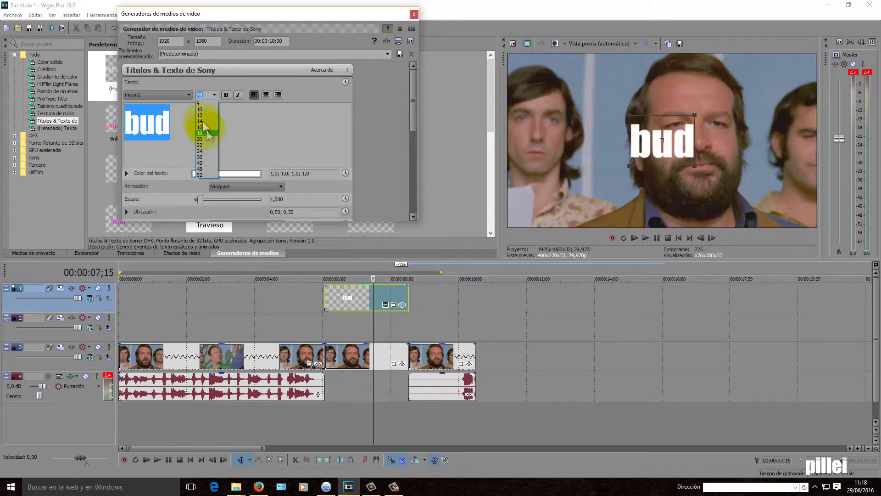
pyautogui.click(207, 95)
pyautogui.write('60')
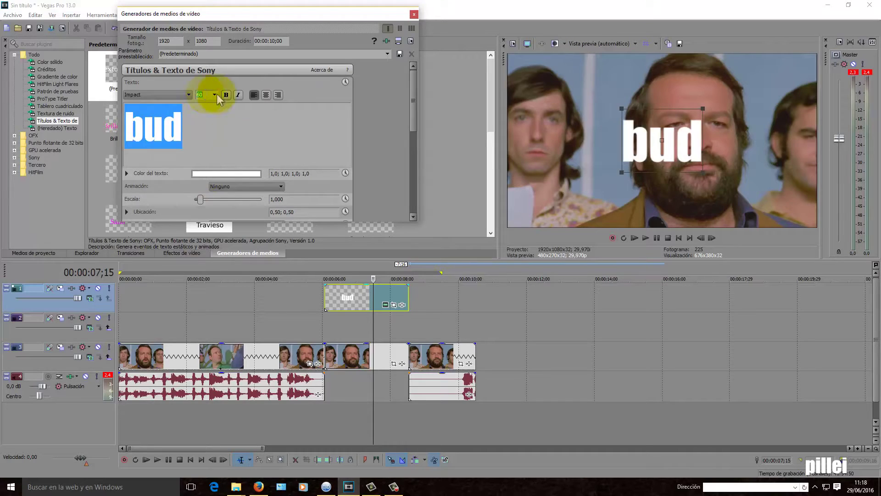
pyautogui.moveTo(649, 142); pyautogui.dragTo(566, 154)
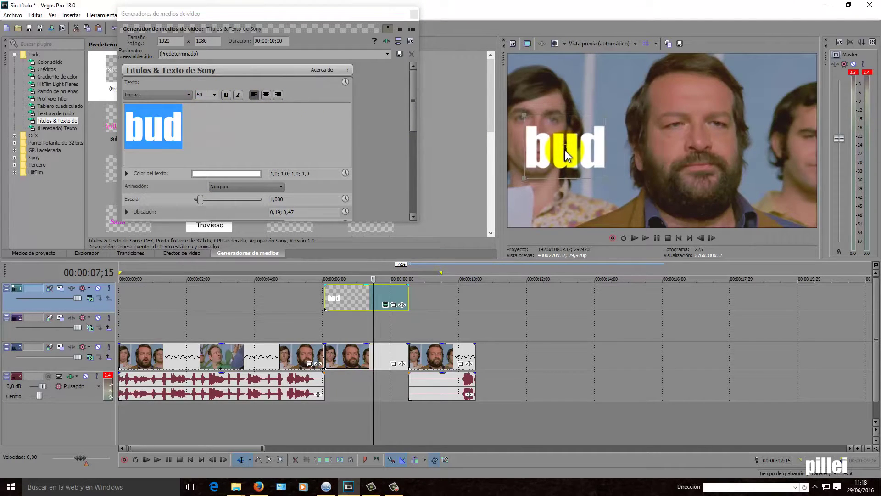
# Preview the transition into the titled freeze frame from 00:00:05;19 and close the title generator settings.
pyautogui.click(310, 321)
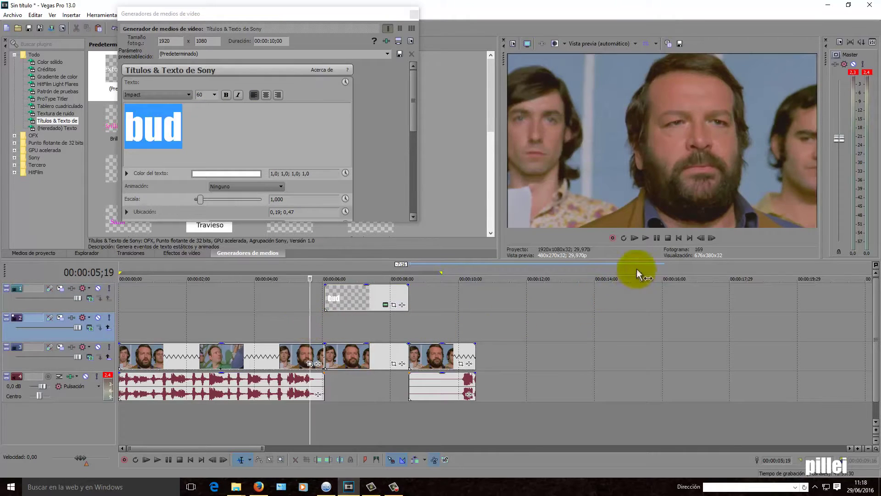
pyautogui.click(646, 238)
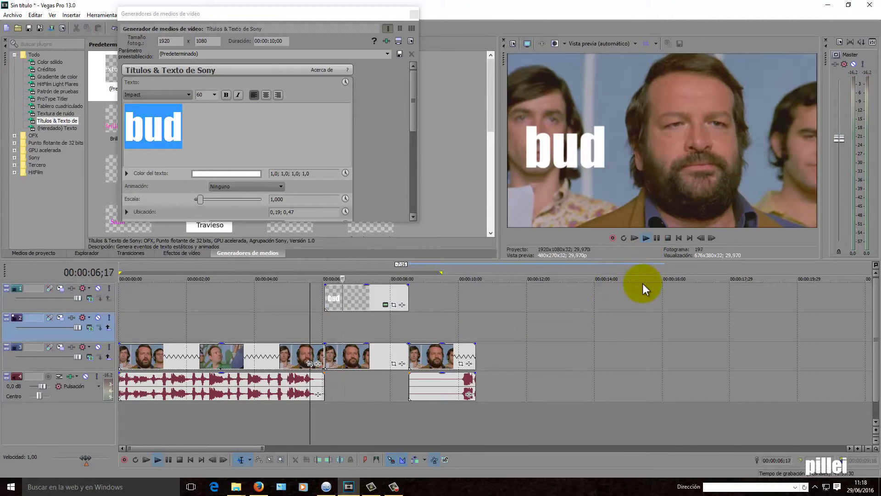
pyautogui.click(668, 238)
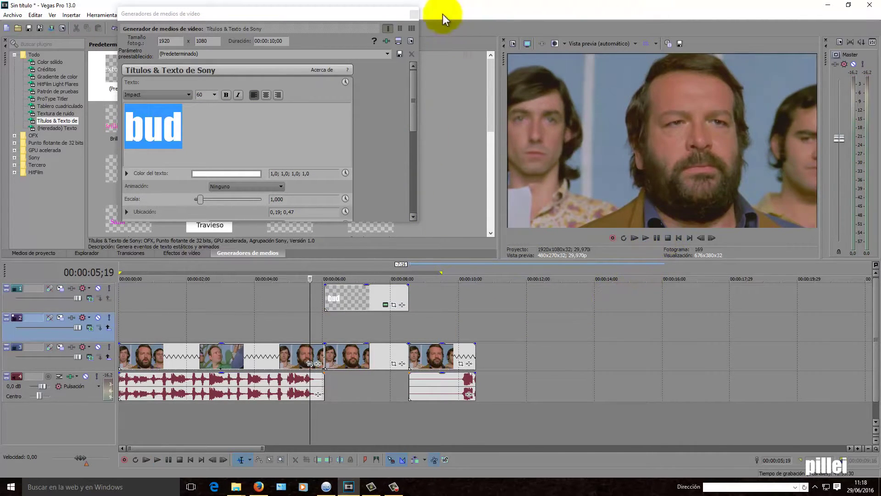
pyautogui.click(414, 15)
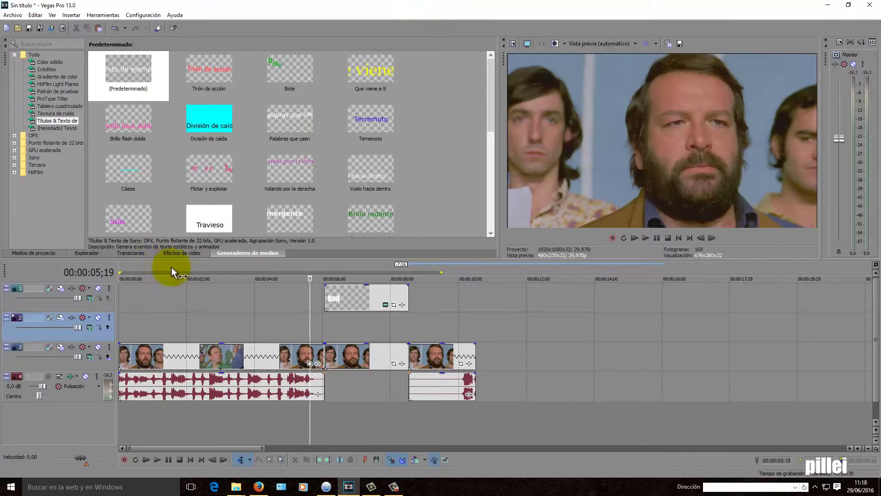
# Add BDHALL.mp3 on a new audio track at the start of the freeze frame and play back the result.
pyautogui.click(39, 253)
pyautogui.moveTo(234, 73); pyautogui.dragTo(330, 432)
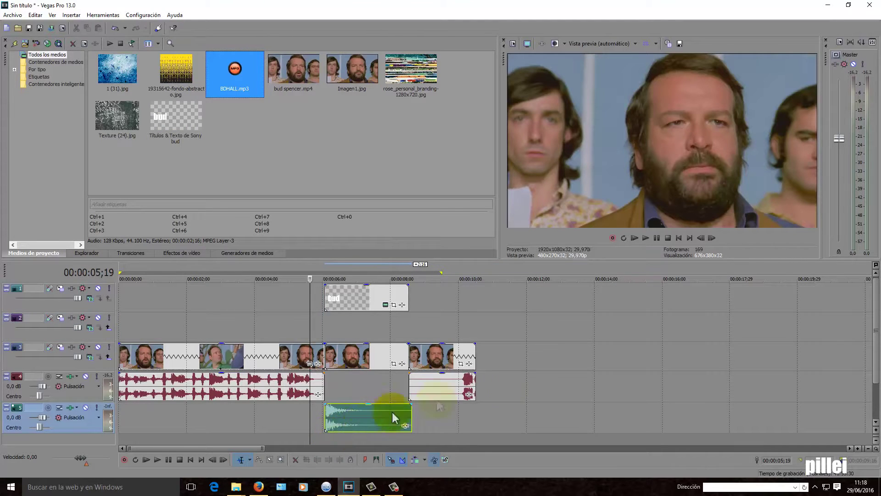
pyautogui.click(646, 239)
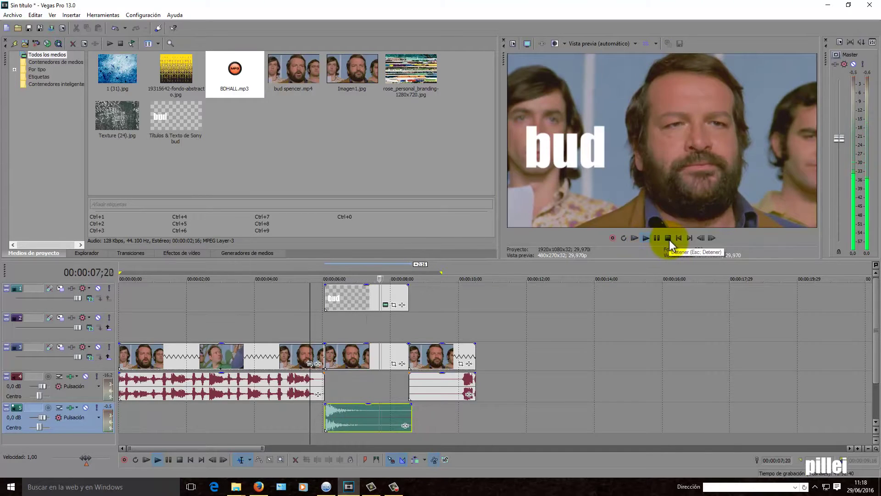
# Replay the titled freeze frame with its sound effect from 00:00:05;19 and inspect the frame at 00:00:06;27.
pyautogui.click(669, 238)
pyautogui.click(646, 238)
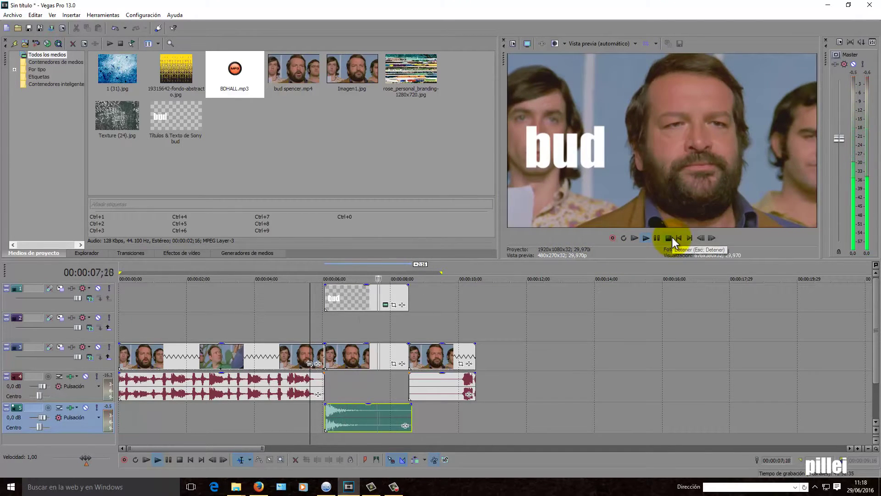
pyautogui.click(672, 238)
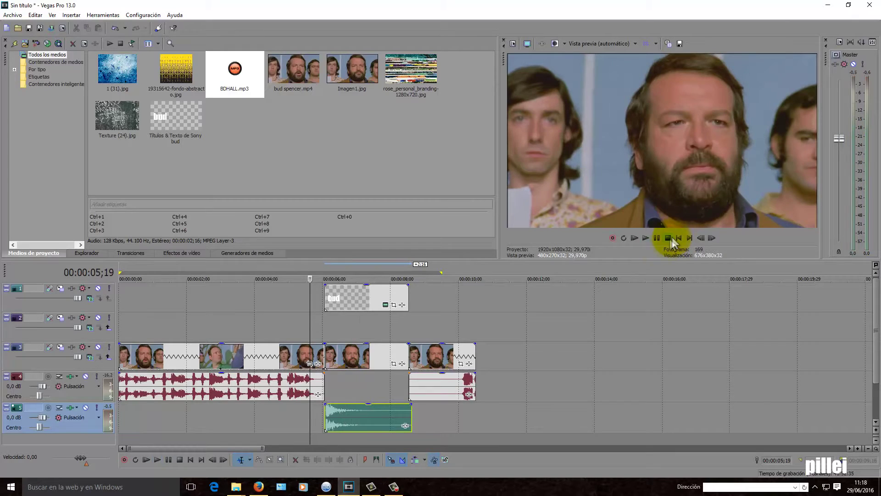
pyautogui.click(352, 296)
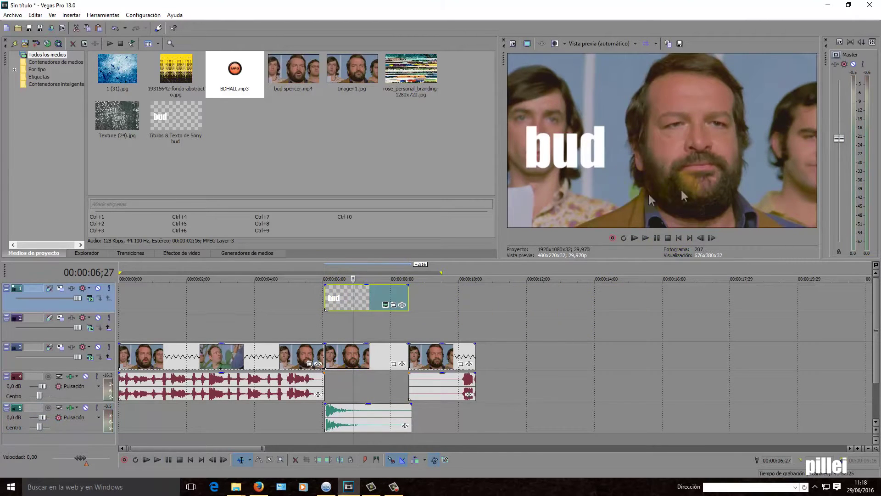
# Place Texture (24).jpg on track 2 at the start of the freeze frame and trim it to the freeze frame's end.
pyautogui.click(310, 329)
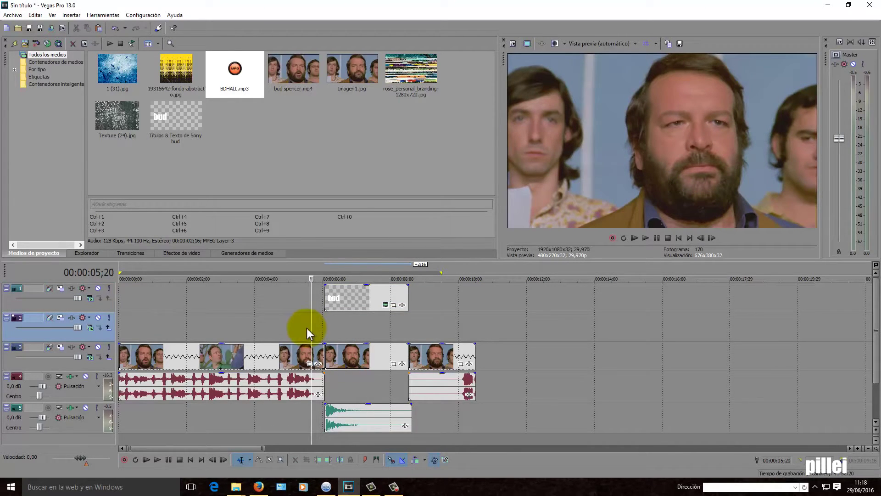
pyautogui.moveTo(115, 121); pyautogui.dragTo(357, 329)
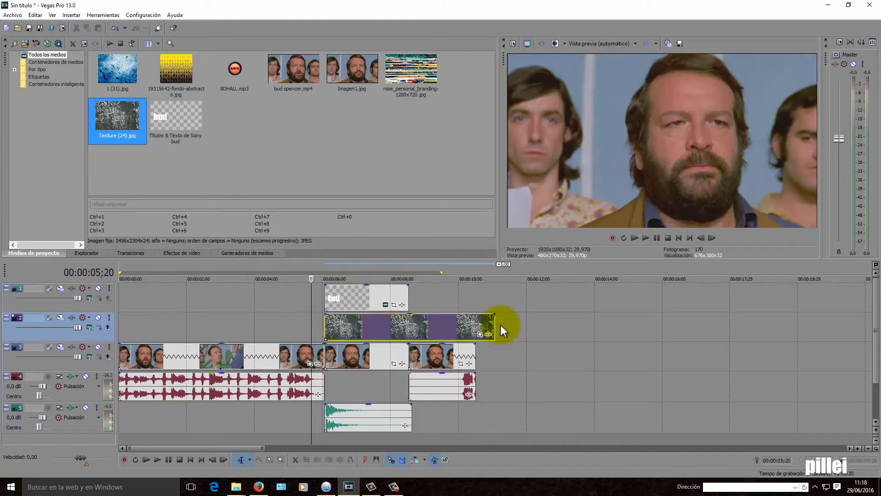
pyautogui.moveTo(497, 324); pyautogui.dragTo(411, 327)
pyautogui.click(370, 327)
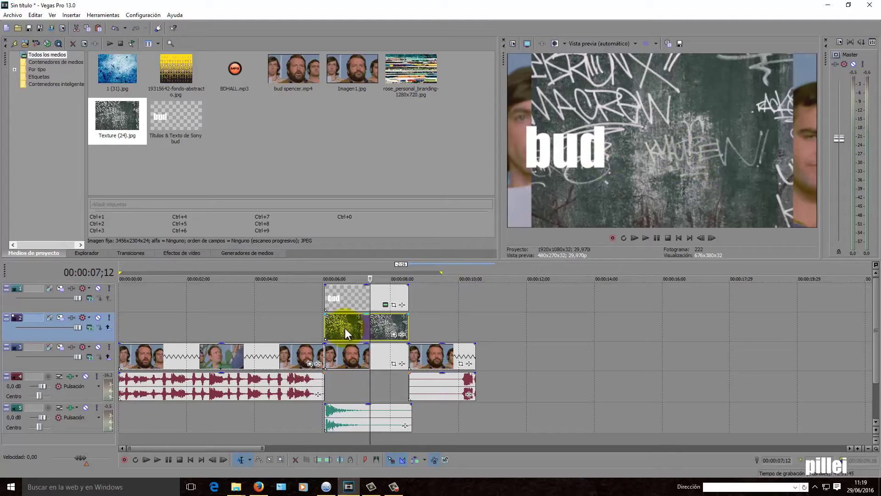
# Turn off the "Mantener relación de aspecto" option for the texture event on track 2 so it fills the frame.
pyautogui.click(356, 289)
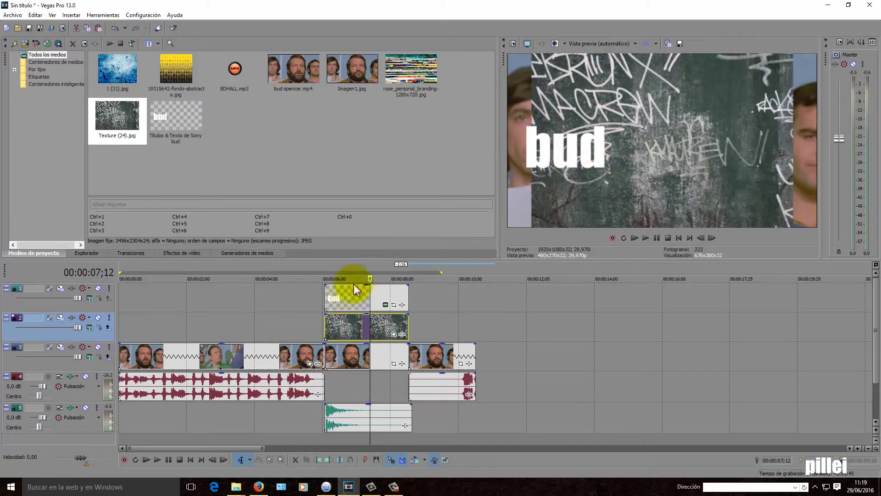
pyautogui.rightClick(340, 326)
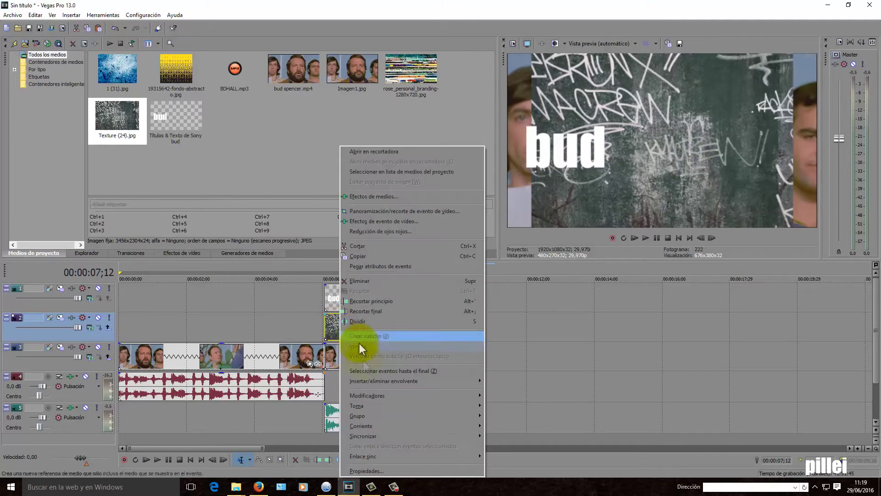
pyautogui.click(368, 467)
pyautogui.click(386, 151)
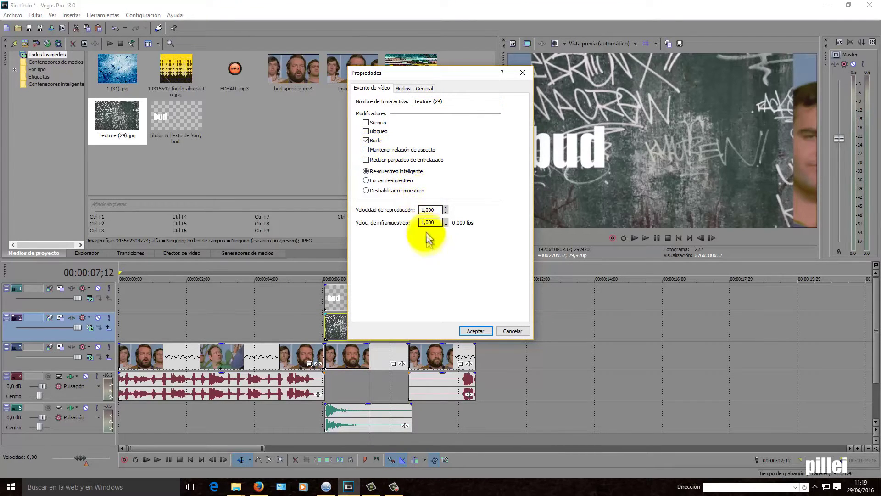
pyautogui.click(473, 330)
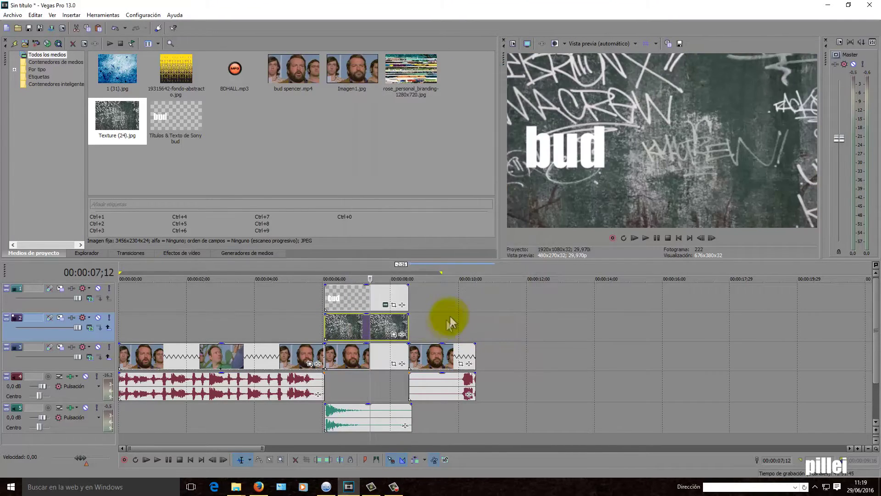
# Set track 2's compositing mode to Añadir and lower the texture event's opacity to about 46 %.
pyautogui.click(344, 332)
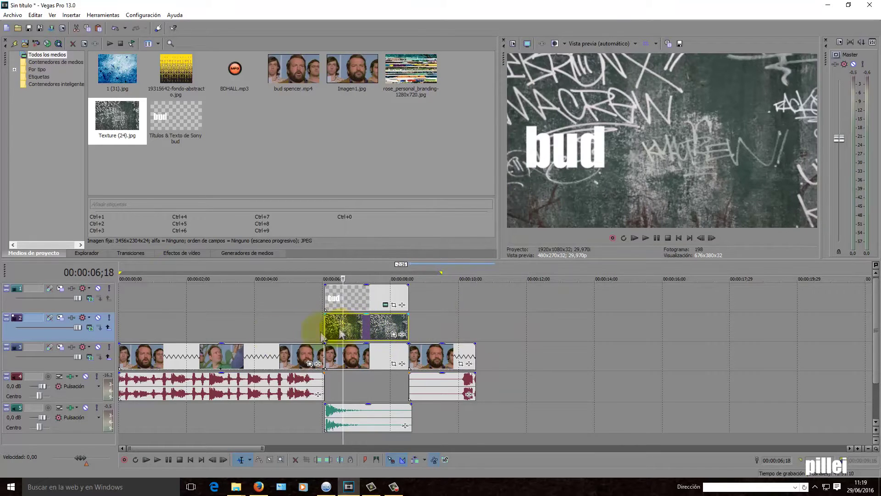
pyautogui.click(90, 327)
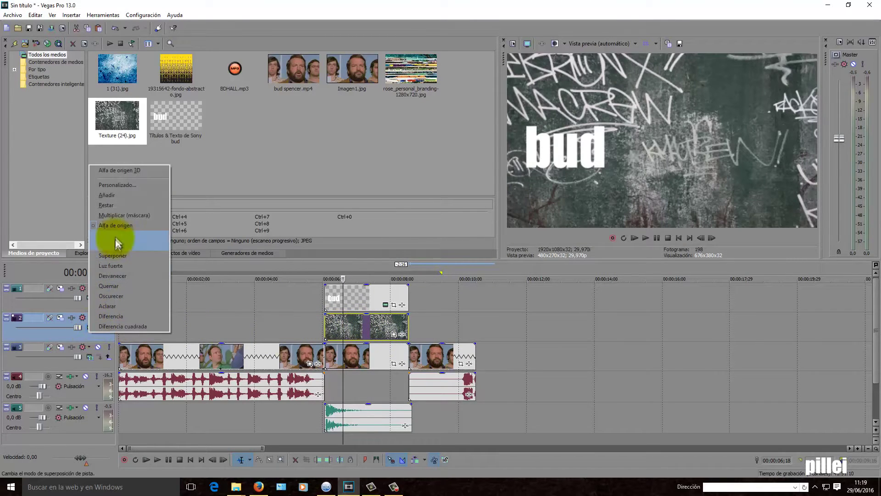
pyautogui.click(133, 196)
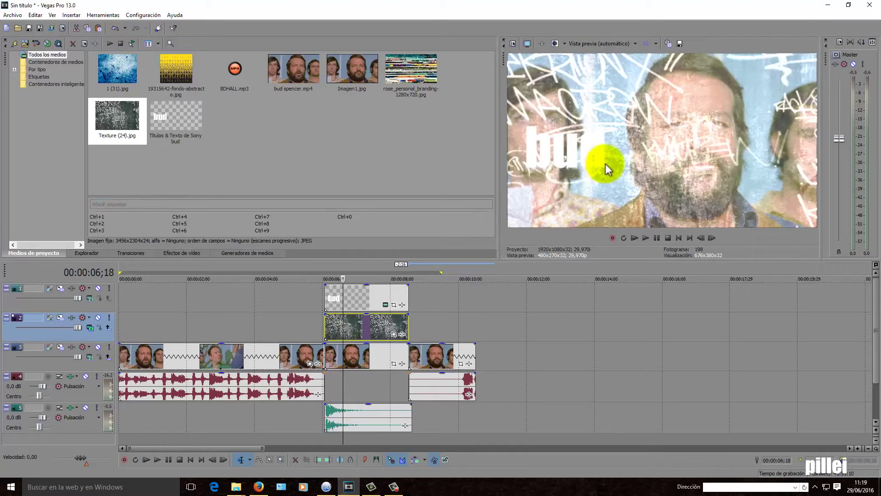
pyautogui.moveTo(393, 316); pyautogui.dragTo(383, 335)
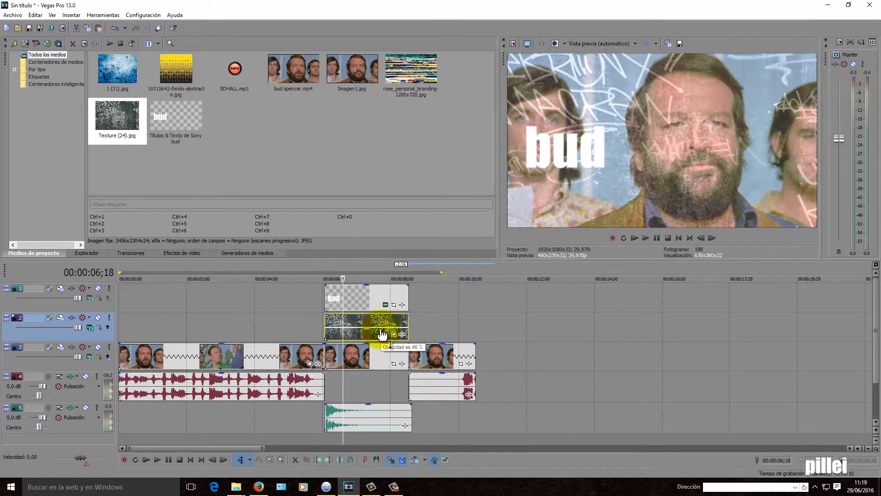
# Play back the transition into the freeze frame with the texture overlay and pause within it.
pyautogui.click(309, 318)
pyautogui.click(645, 239)
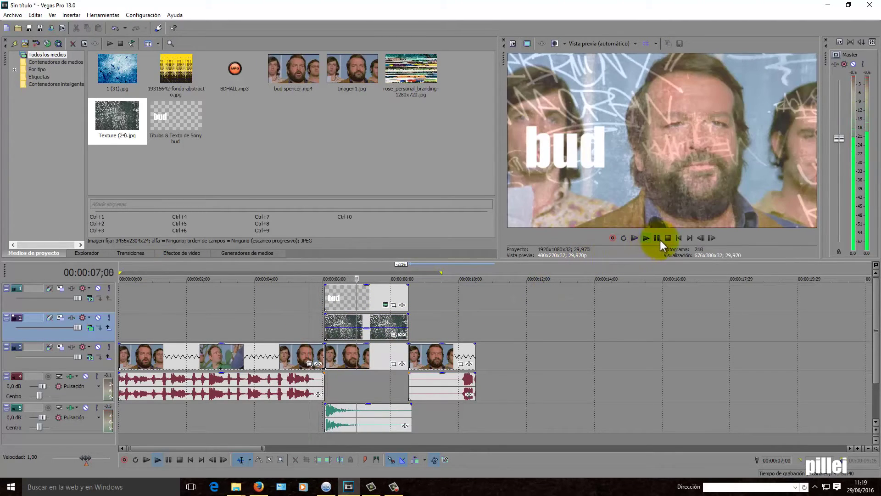
pyautogui.click(657, 239)
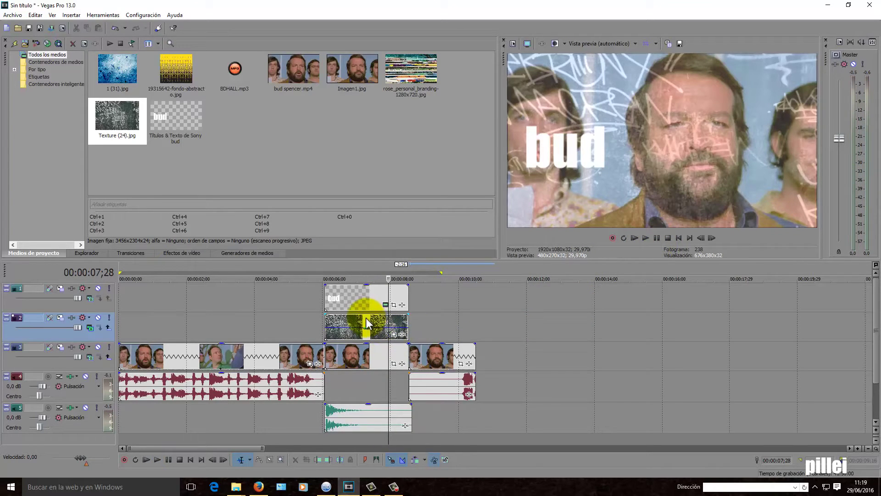
# Move the texture event well past the end of the footage and put Imagen1.jpg in its place, trimmed to the sound effect's end.
pyautogui.moveTo(363, 321); pyautogui.dragTo(690, 321)
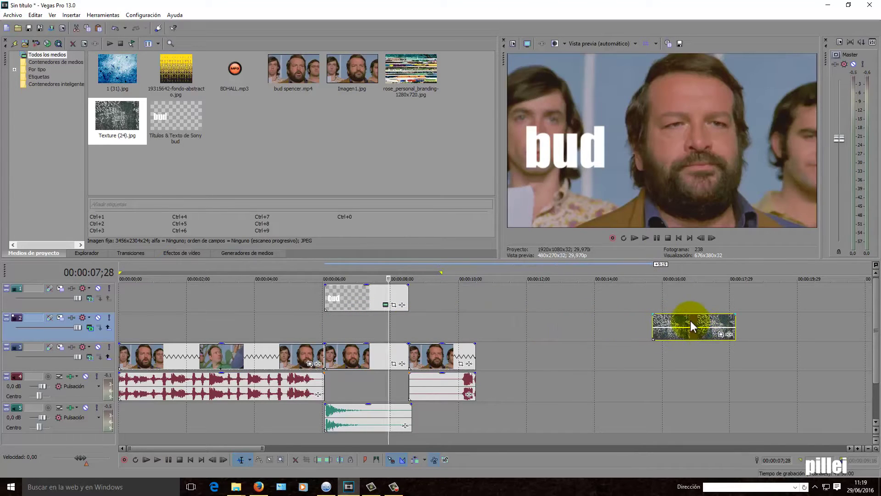
pyautogui.moveTo(356, 69); pyautogui.dragTo(327, 330)
pyautogui.moveTo(492, 321); pyautogui.dragTo(403, 330)
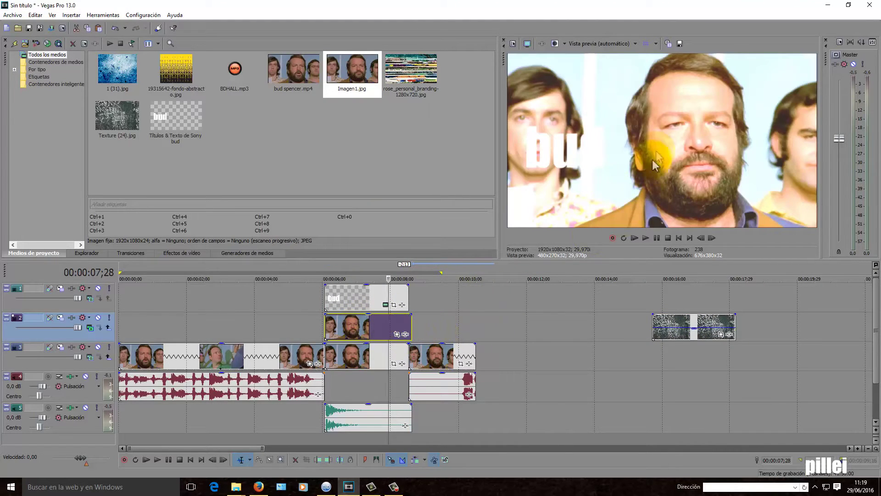
# Set track 2's compositing mode to Alfa de origen.
pyautogui.click(89, 329)
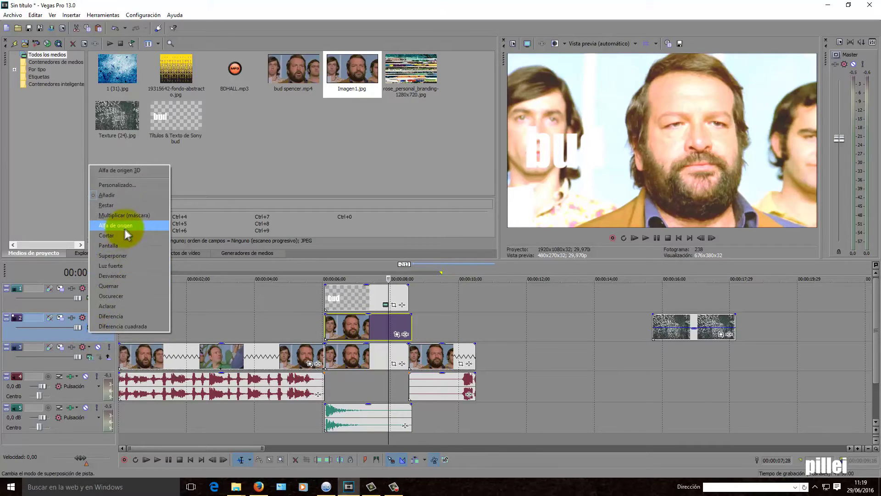
pyautogui.click(126, 228)
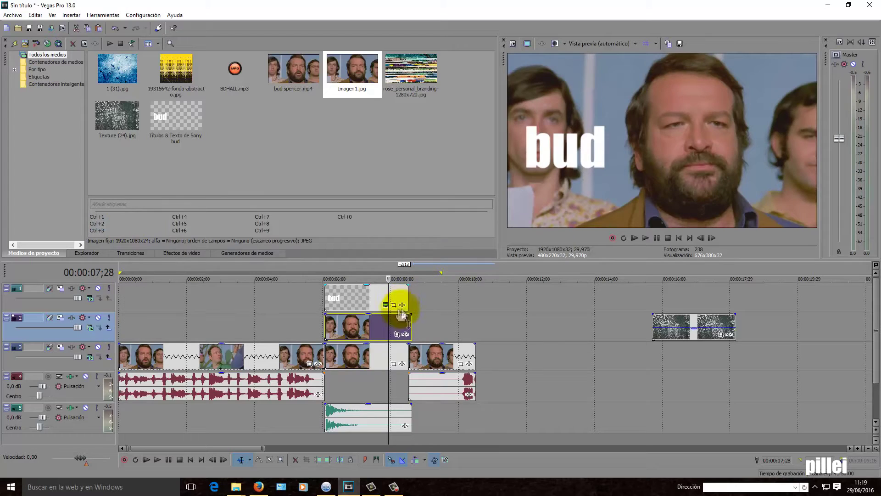
pyautogui.click(348, 329)
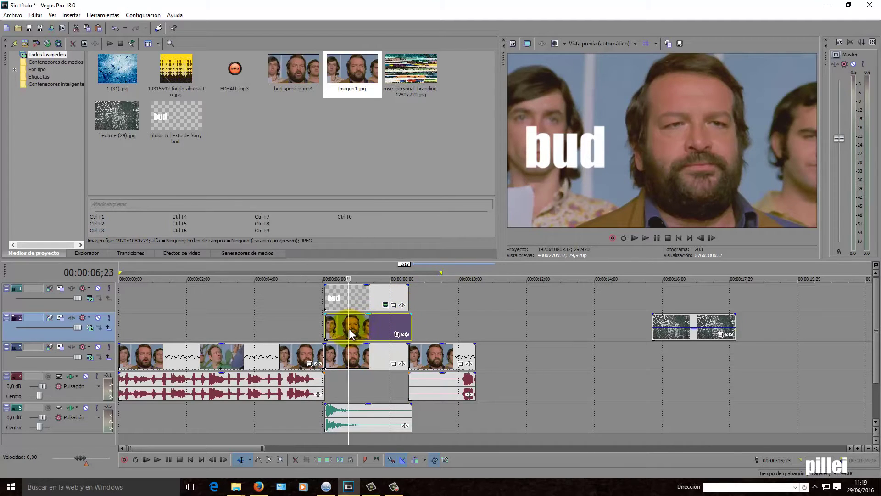
# Open the pan/crop settings of the Imagen1 event on track 2 and enable its mask.
pyautogui.moveTo(349, 329); pyautogui.dragTo(377, 331)
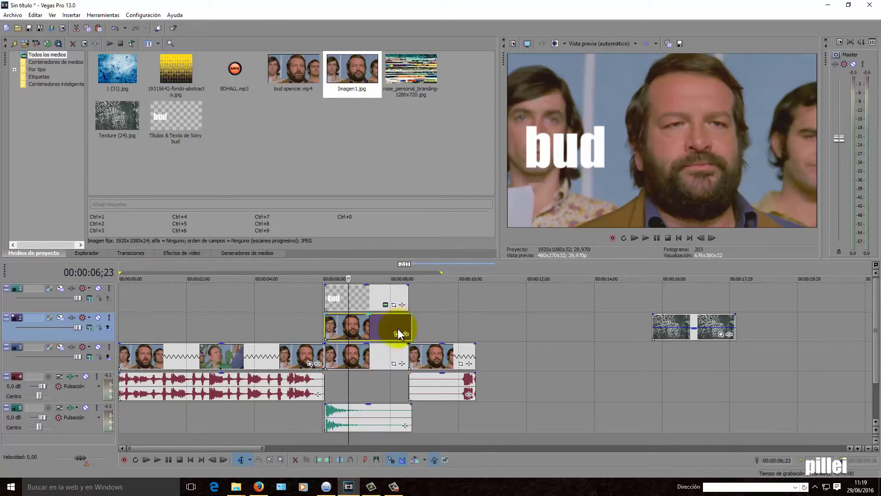
pyautogui.click(398, 335)
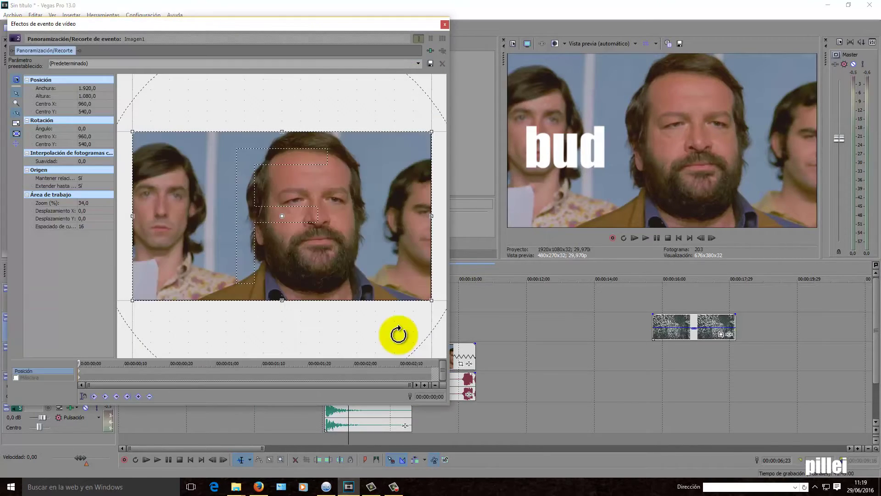
pyautogui.click(16, 377)
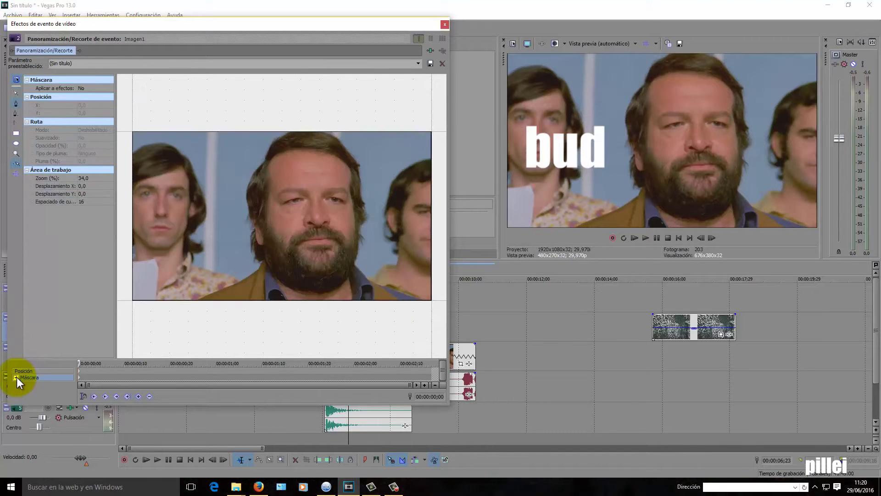
# Start the mask path where the character's shoulder meets the image's bottom edge and trace up the left-hand shoulder and neck to the ear.
pyautogui.click(17, 103)
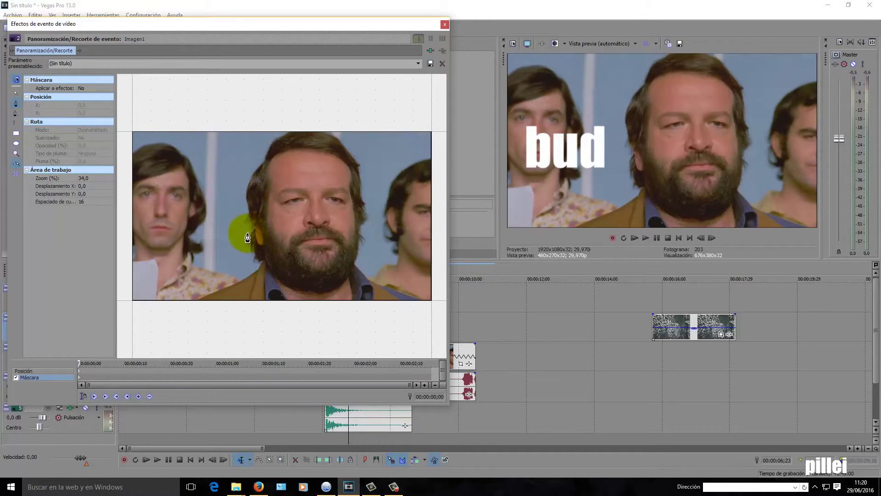
pyautogui.scroll(3, 291, 240)
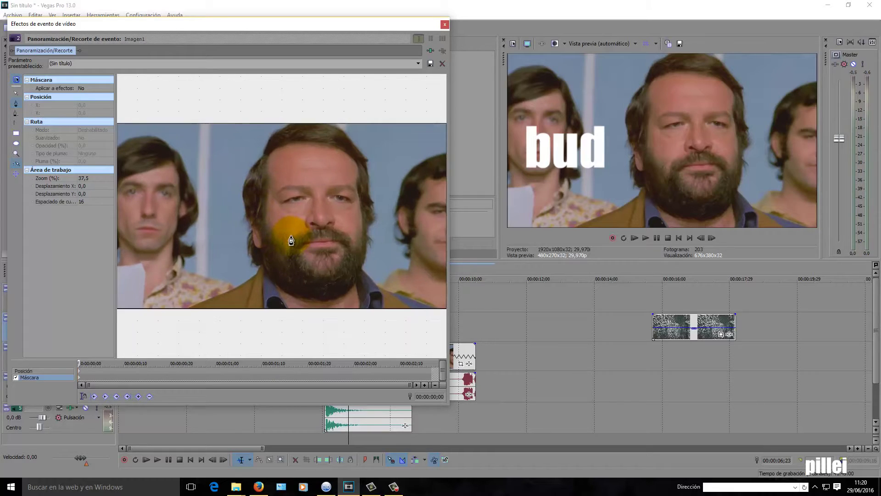
pyautogui.scroll(3, 291, 240)
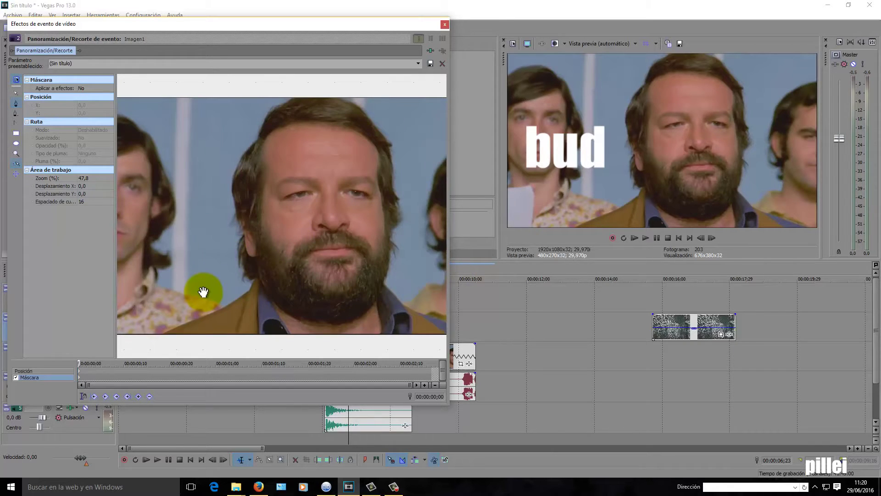
pyautogui.moveTo(199, 295)
pyautogui.mouseDown()
pyautogui.moveTo(216, 287)
pyautogui.moveTo(210, 291)
pyautogui.mouseUp()
pyautogui.scroll(5, 211, 291)
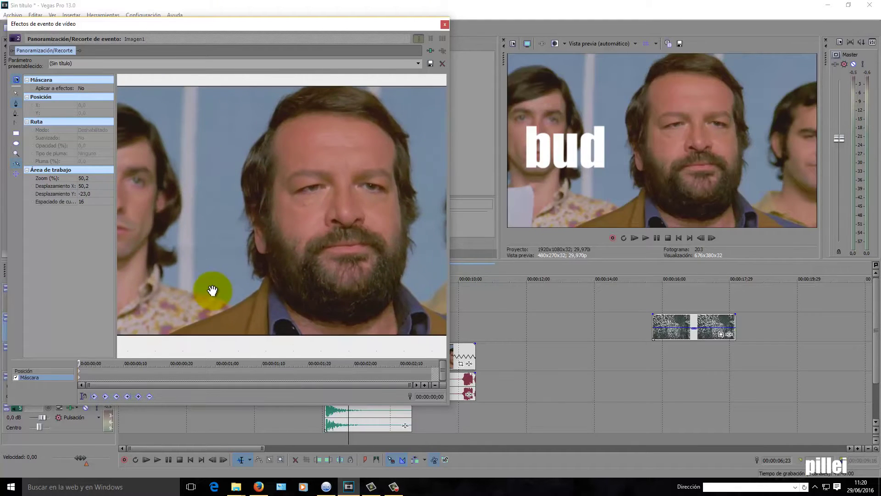
pyautogui.scroll(-5, 213, 290)
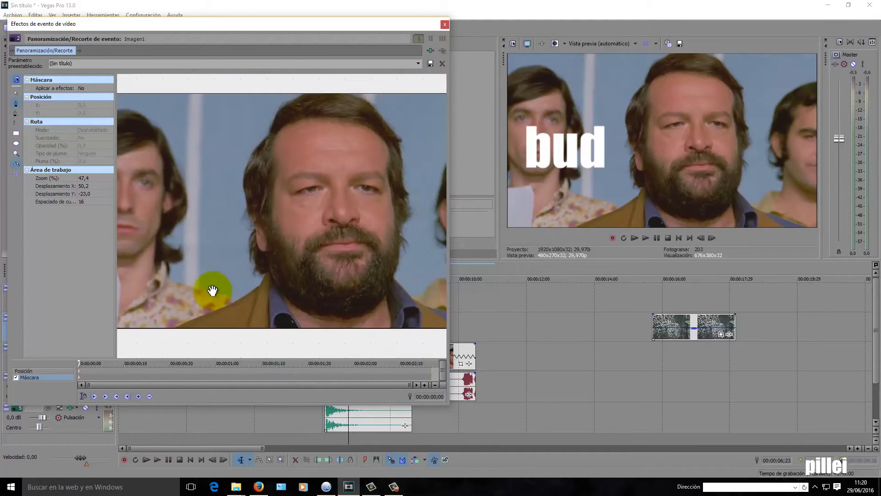
pyautogui.scroll(1, 210, 291)
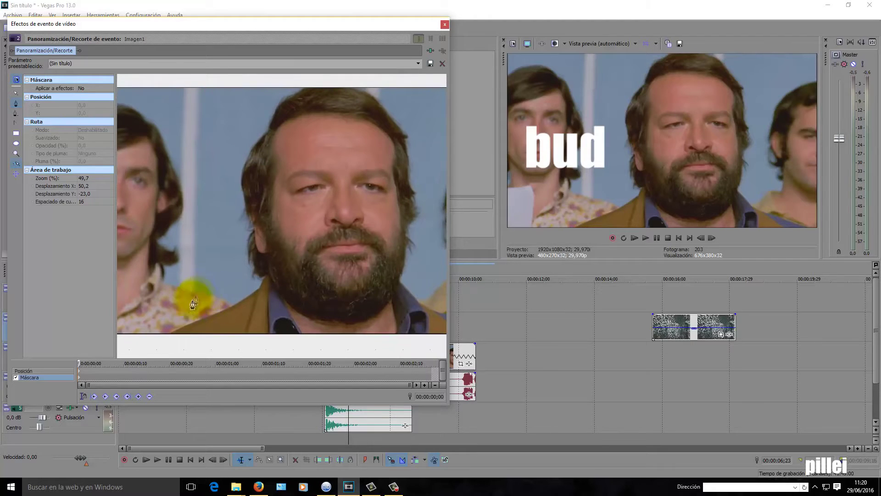
pyautogui.click(172, 332)
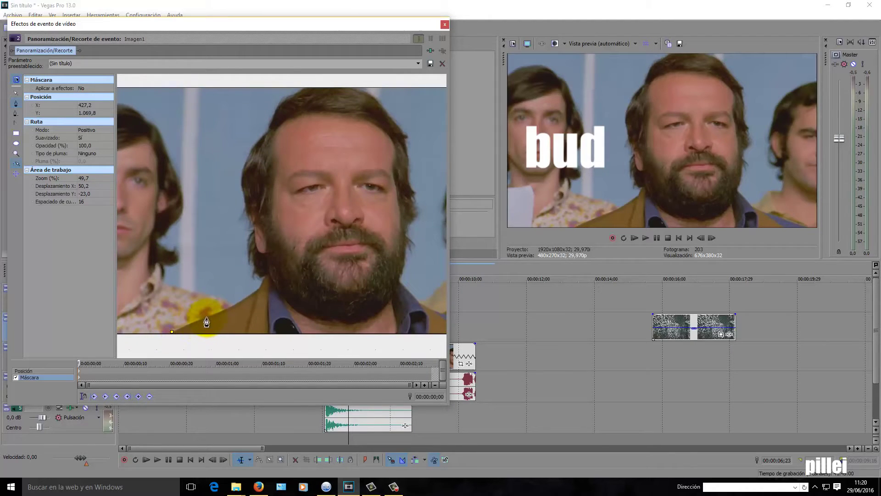
pyautogui.click(263, 287)
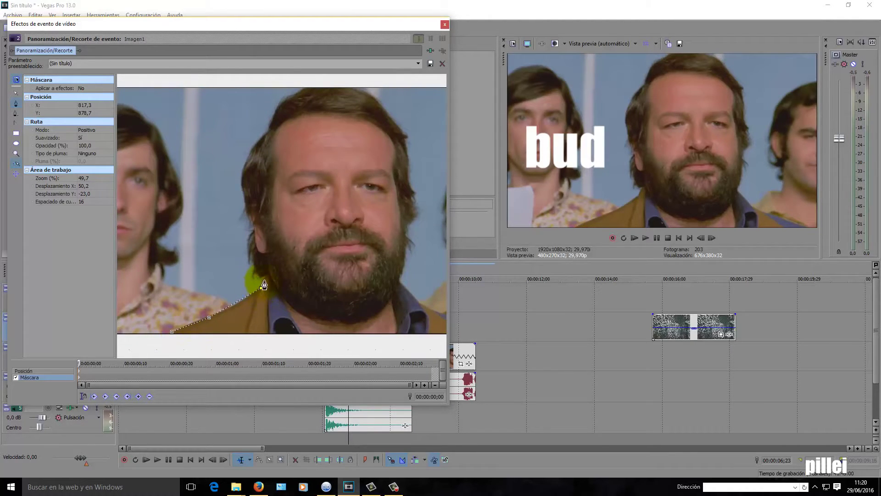
pyautogui.click(265, 279)
pyautogui.click(257, 272)
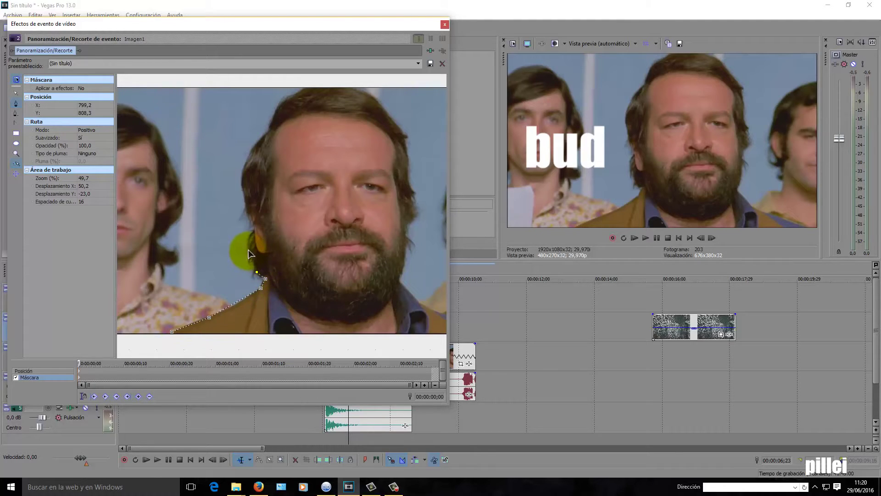
pyautogui.click(249, 251)
pyautogui.click(253, 227)
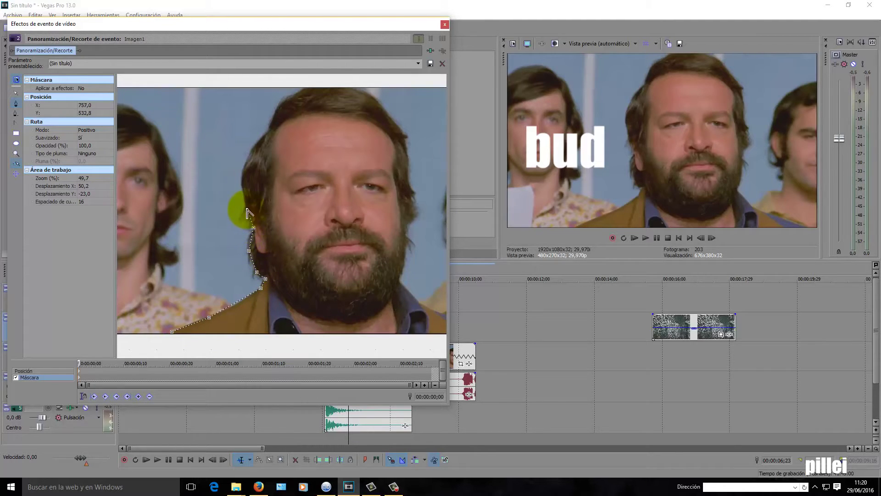
# Continue the mask path from the ear around the left-hand side of the hair and across the top of the head.
pyautogui.click(247, 209)
pyautogui.click(241, 174)
pyautogui.click(252, 146)
pyautogui.click(269, 128)
pyautogui.click(280, 102)
pyautogui.click(303, 89)
pyautogui.click(362, 88)
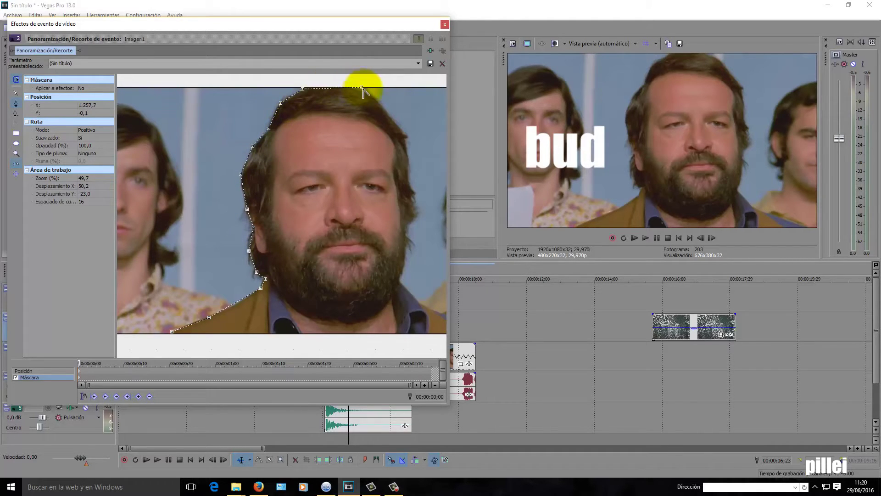
# Continue the mask path down the right-hand side of the hair and along the neck to the shirt collar.
pyautogui.click(386, 109)
pyautogui.click(405, 134)
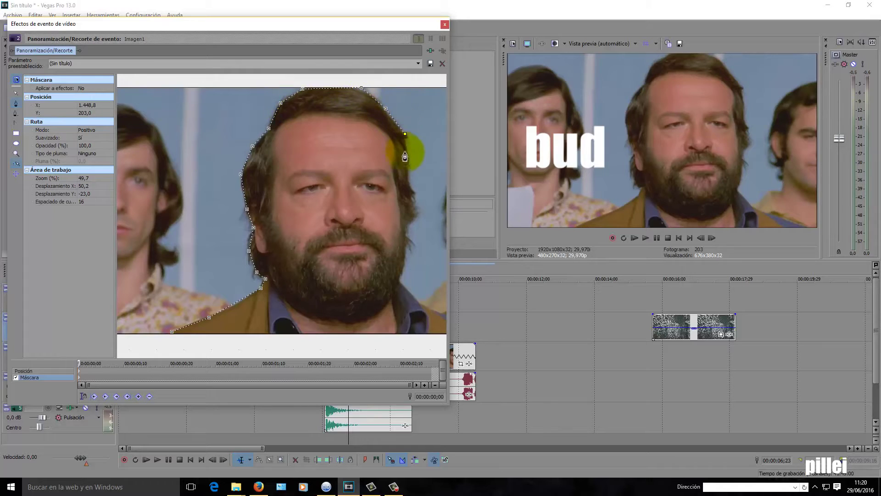
pyautogui.click(409, 167)
pyautogui.click(414, 195)
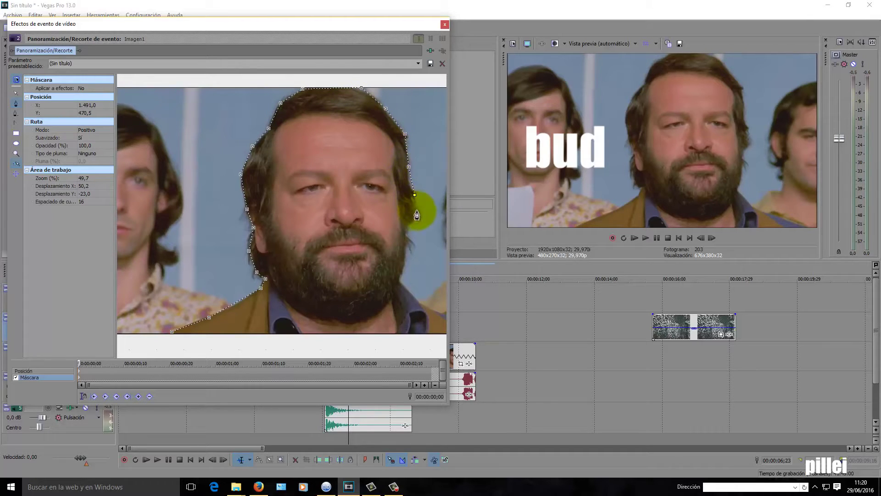
pyautogui.click(417, 213)
pyautogui.click(408, 236)
pyautogui.click(413, 247)
pyautogui.click(406, 262)
pyautogui.click(403, 287)
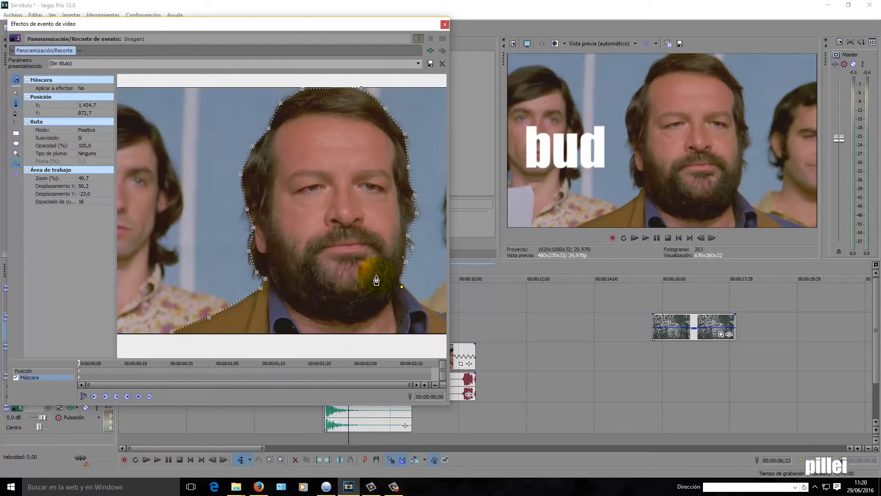
# Continue the mask path from the neck along the collar and right-hand shoulder to the image's bottom edge.
pyautogui.moveTo(354, 269); pyautogui.dragTo(253, 215)
pyautogui.scroll(3, 253, 215)
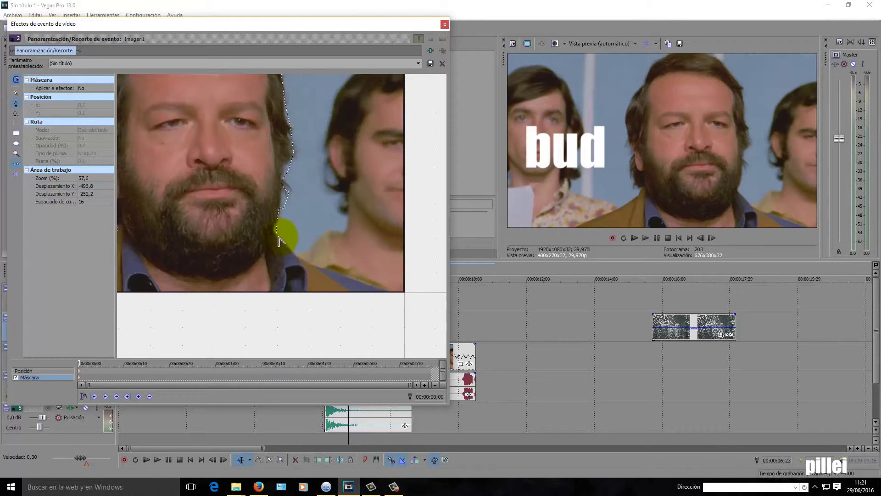
pyautogui.click(276, 237)
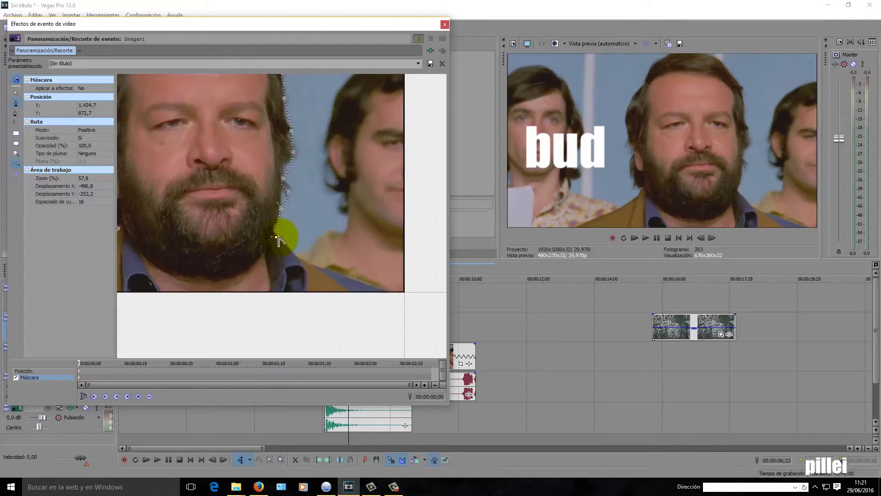
pyautogui.click(285, 244)
pyautogui.click(304, 261)
pyautogui.click(321, 267)
pyautogui.click(345, 275)
pyautogui.click(383, 288)
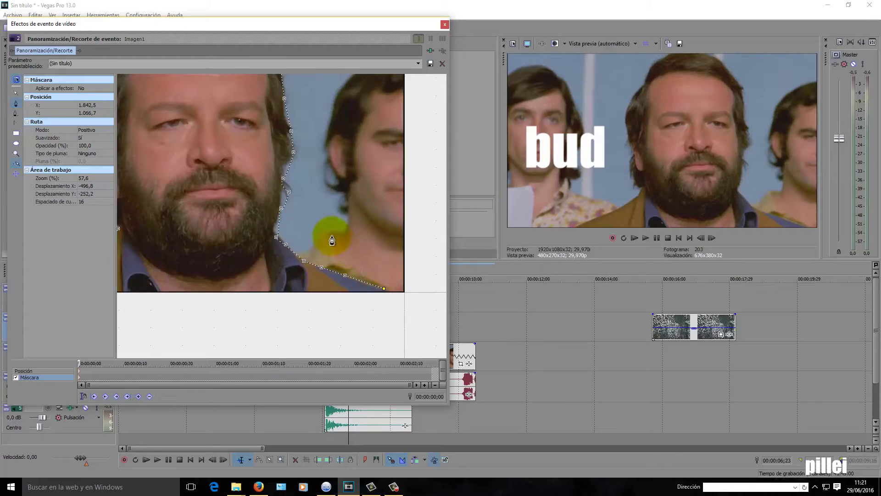
# Close the mask path along the image's bottom edge at its starting point.
pyautogui.scroll(-5, 332, 240)
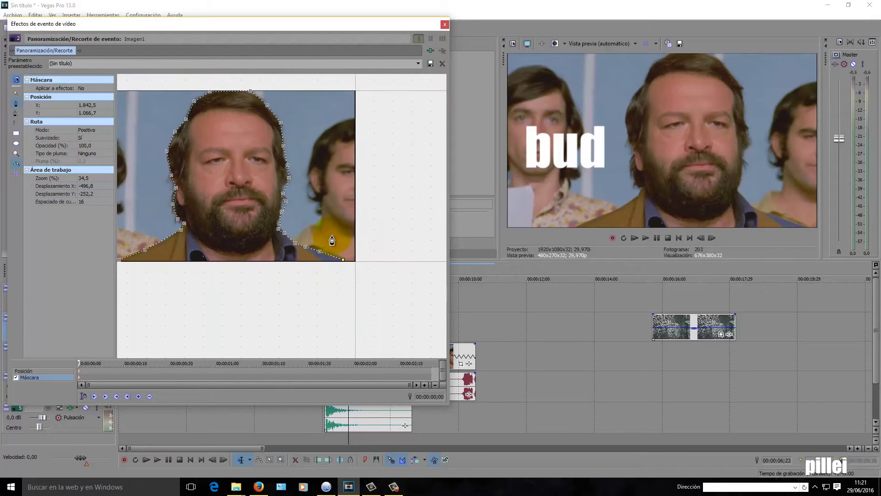
pyautogui.click(119, 260)
pyautogui.click(291, 225)
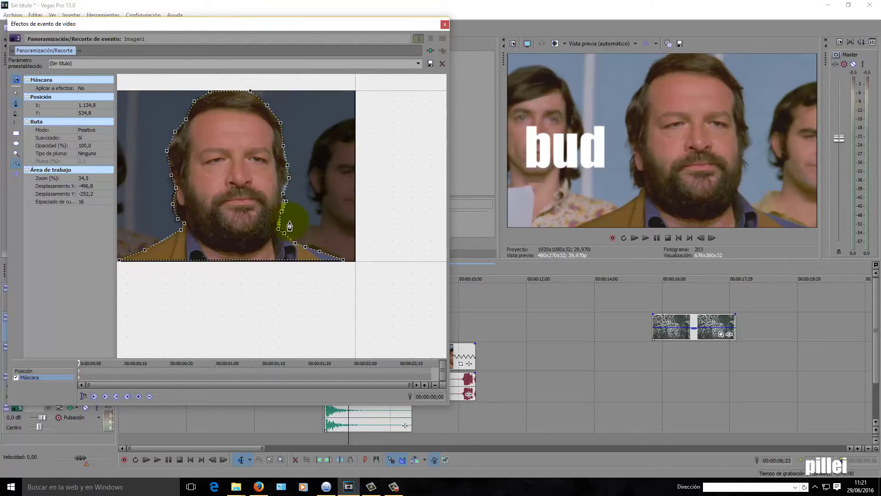
# Set the mask's Tipo de pluma to Ambos and open its Pluma (%) value for editing.
pyautogui.click(84, 153)
pyautogui.click(88, 171)
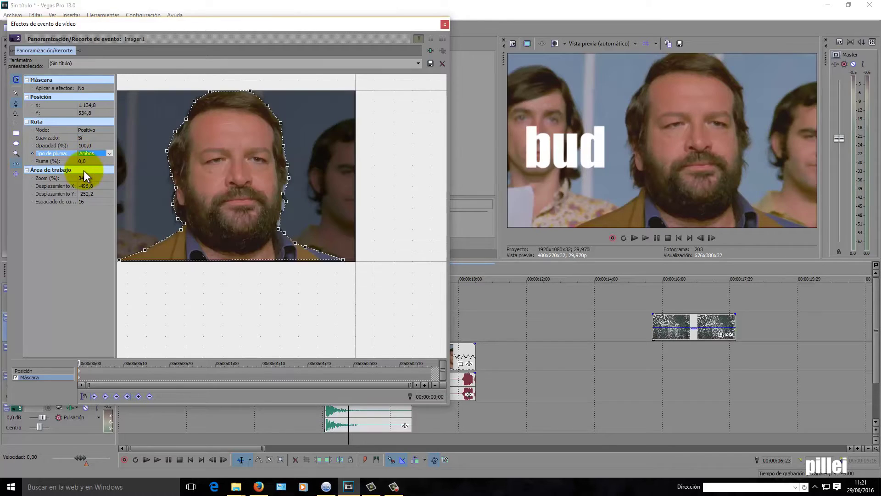
pyautogui.click(85, 161)
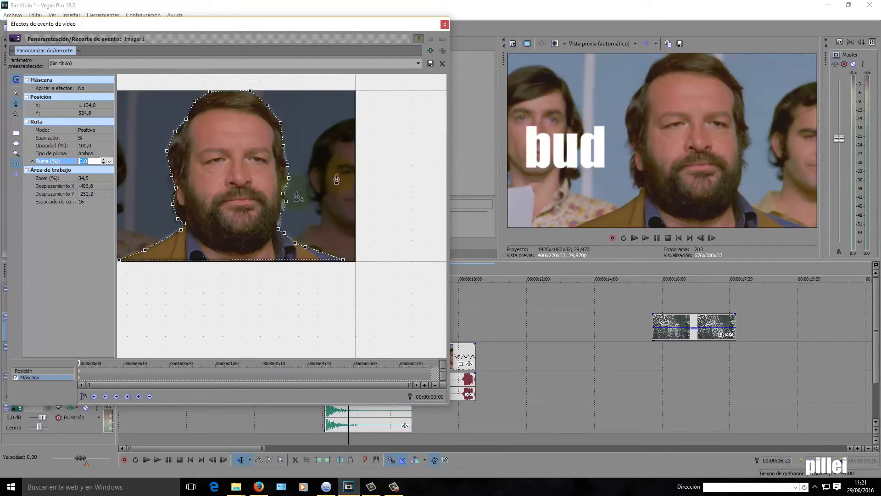
# Add an Imagen1 position keyframe at 00:00:01;06 with the crop frame reduced to 1.680 × 945 about its centre, and close the pan/crop settings.
pyautogui.click(45, 371)
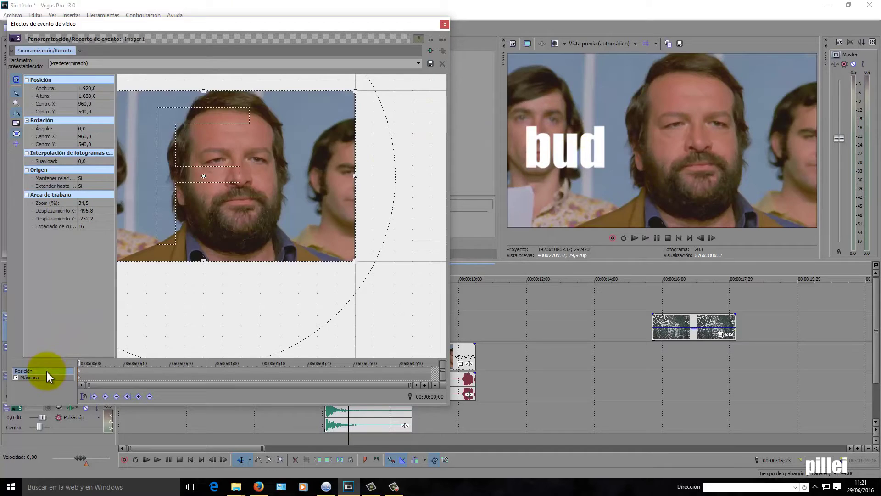
pyautogui.scroll(-4, 294, 196)
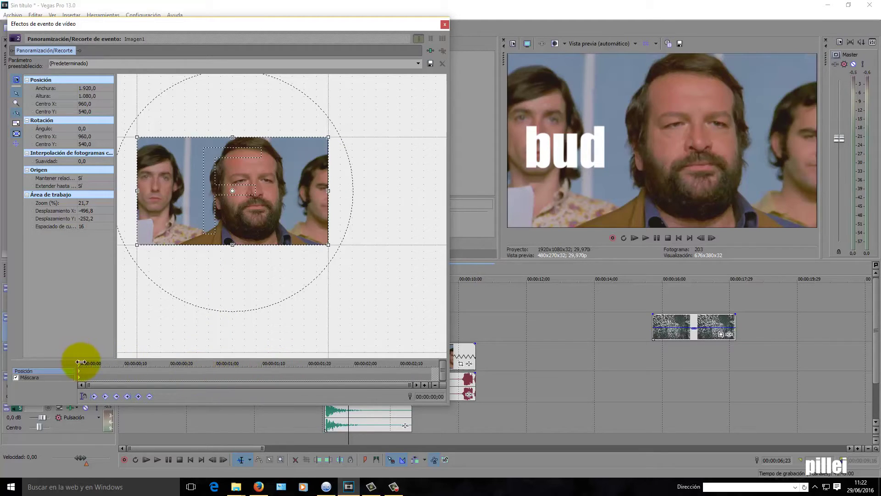
pyautogui.moveTo(79, 364); pyautogui.dragTo(244, 373)
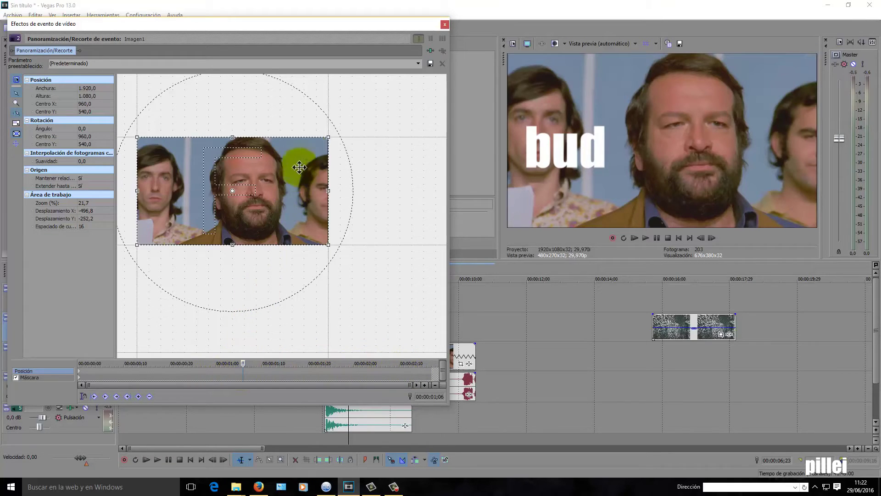
pyautogui.moveTo(330, 135); pyautogui.dragTo(317, 143)
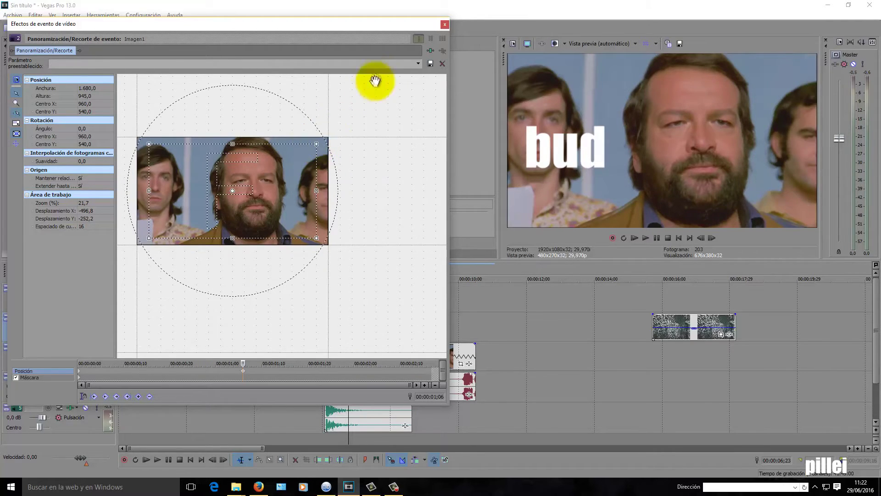
pyautogui.click(445, 25)
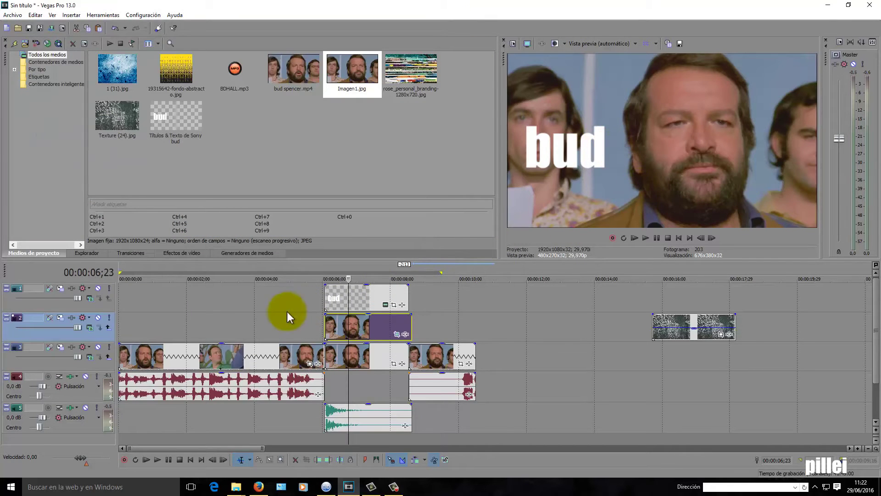
# Play back the project from 00:00:05;16 through the freeze frame with the title and zooming cut-out, and stop.
pyautogui.click(307, 304)
pyautogui.click(645, 238)
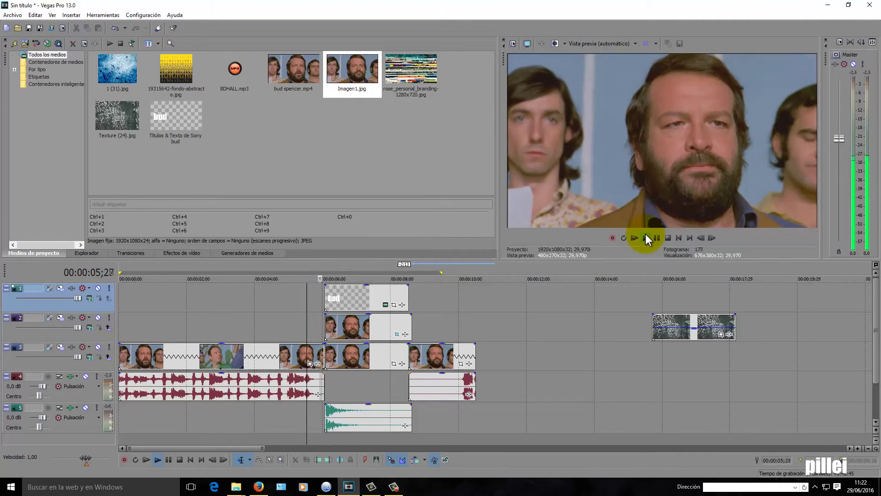
pyautogui.click(659, 237)
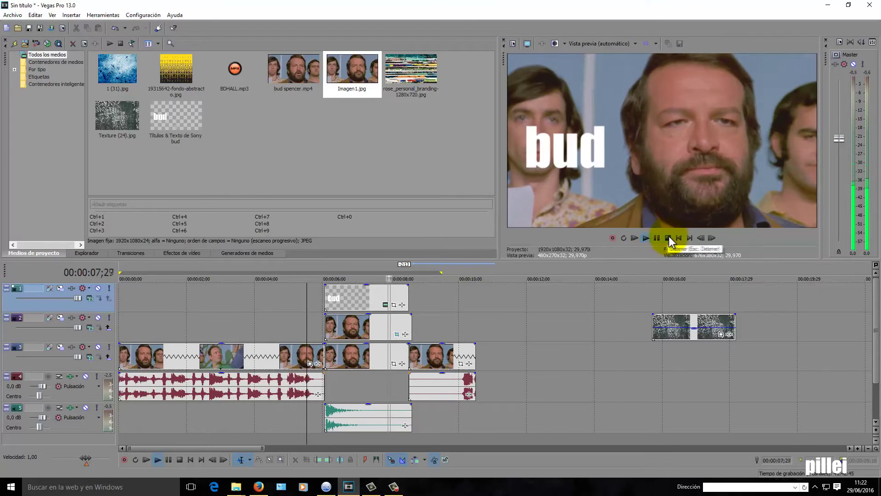
# Enable the mask in the pan/crop settings of the "bud" title event on track 1 and close them.
pyautogui.click(394, 305)
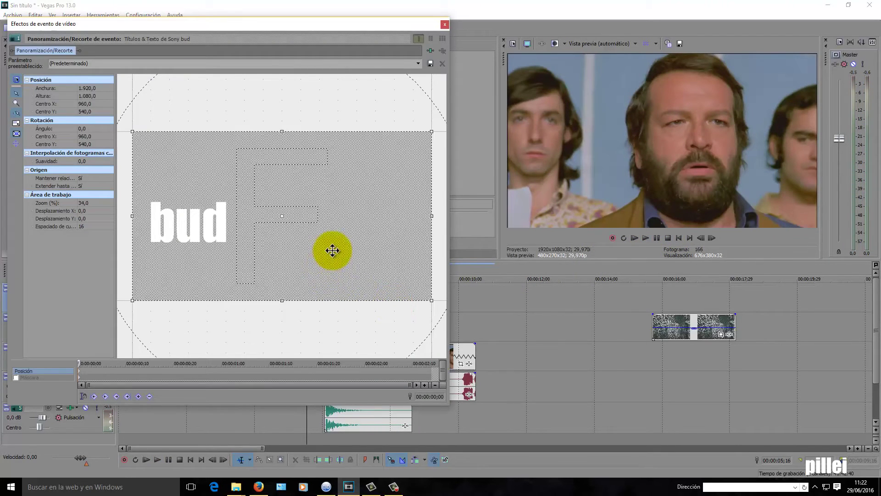
pyautogui.scroll(-1, 333, 250)
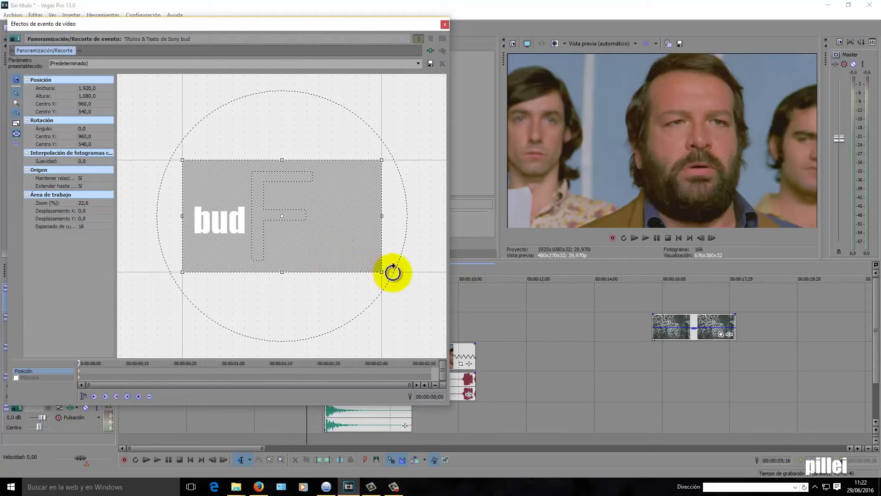
pyautogui.click(44, 377)
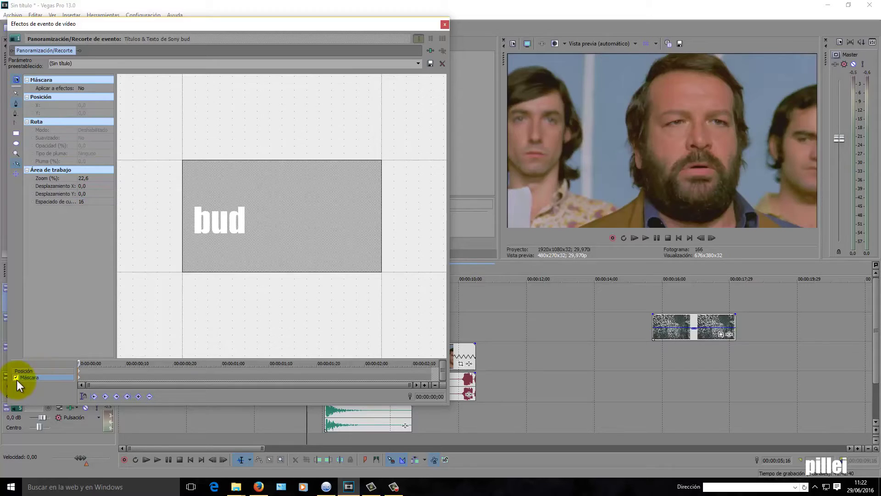
pyautogui.click(34, 369)
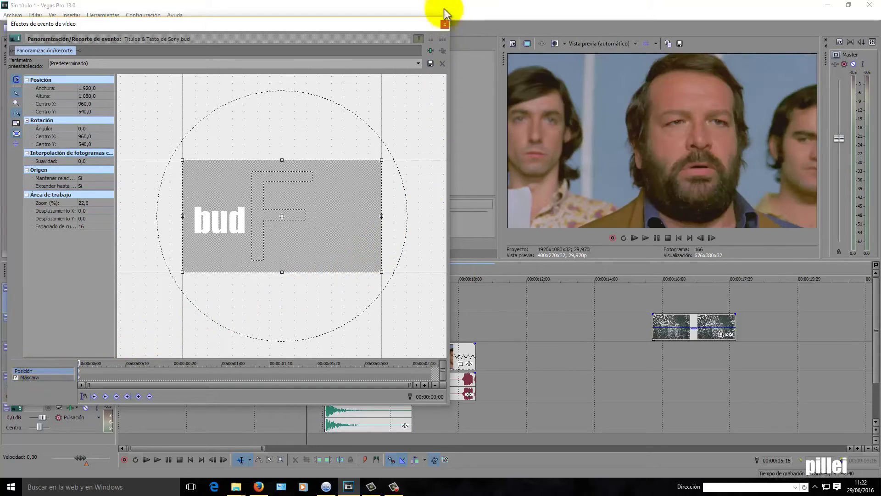
pyautogui.click(444, 24)
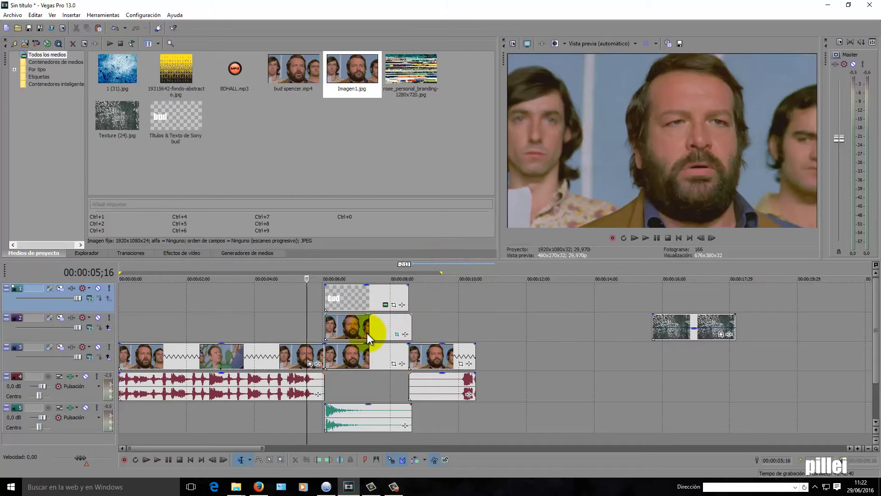
# Trim the Imagen1 event on track 2 to the title's end and place the playhead at 00:00:07;17.
pyautogui.moveTo(412, 326); pyautogui.dragTo(408, 325)
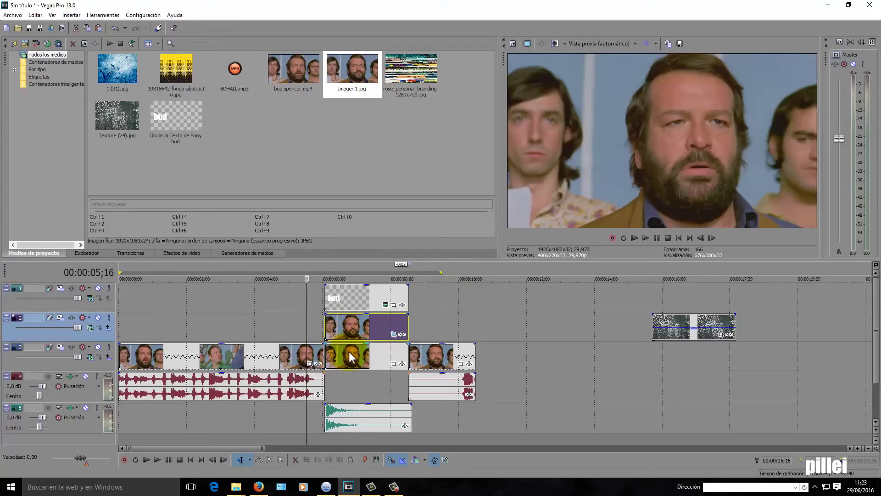
pyautogui.click(376, 329)
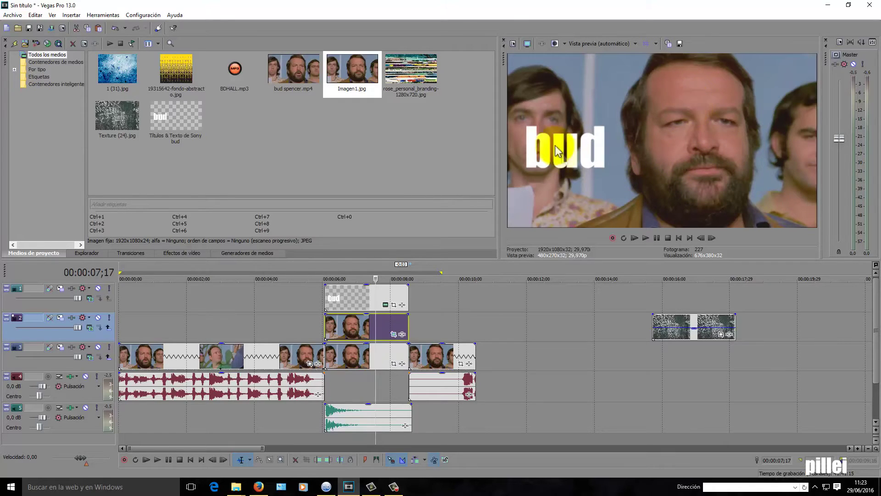
# Apply the default Corrector de color effect to the Imagen1 event on track 3 with Saturación 2,633 and Gamma 1,673, and close its settings.
pyautogui.click(364, 353)
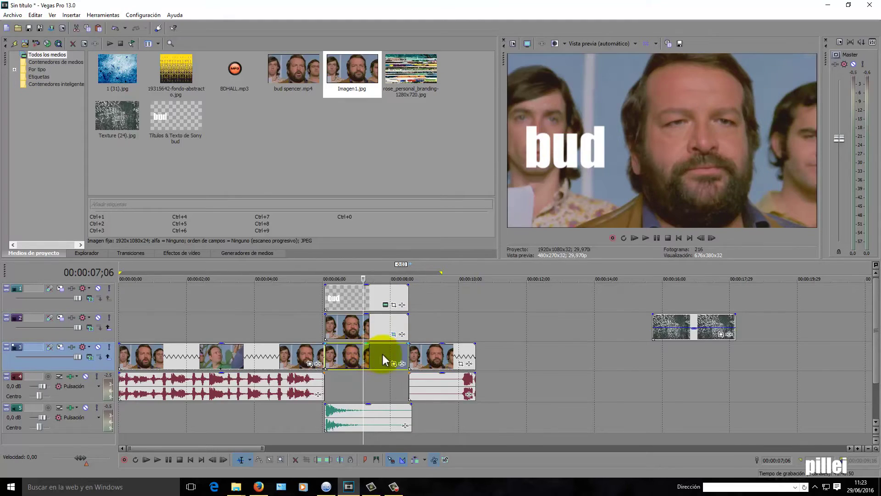
pyautogui.click(182, 253)
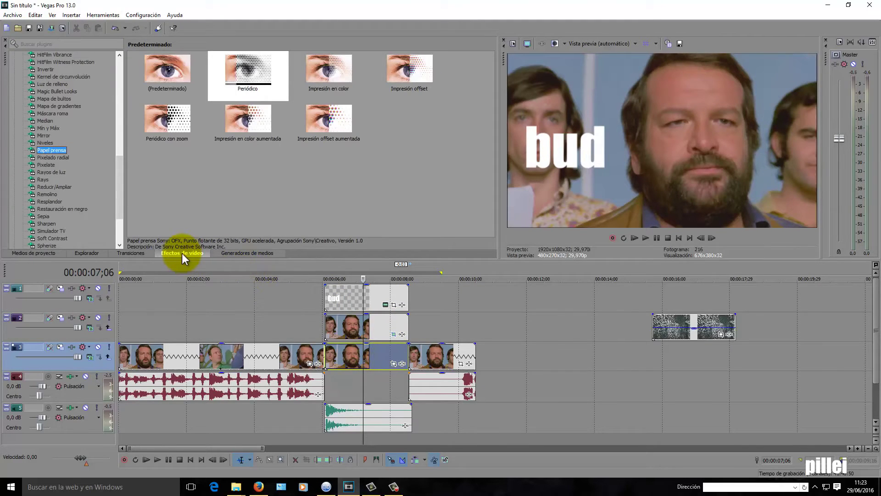
pyautogui.moveTo(117, 173); pyautogui.dragTo(133, 85)
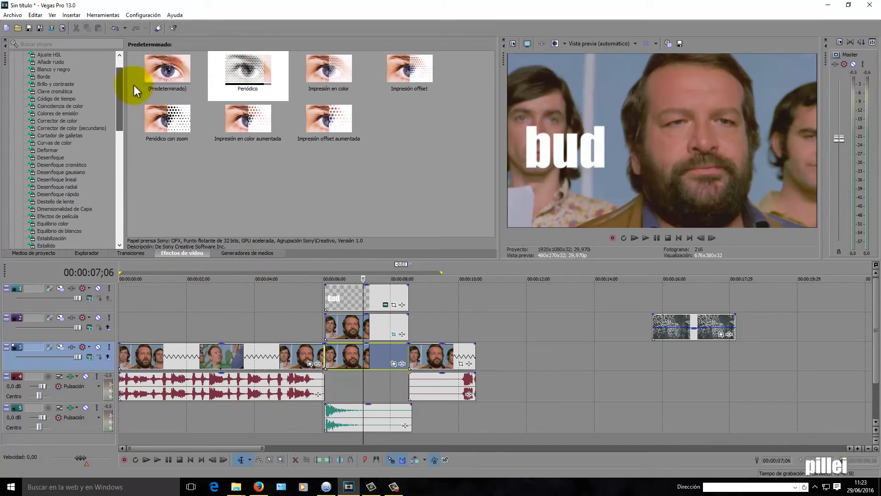
pyautogui.click(60, 120)
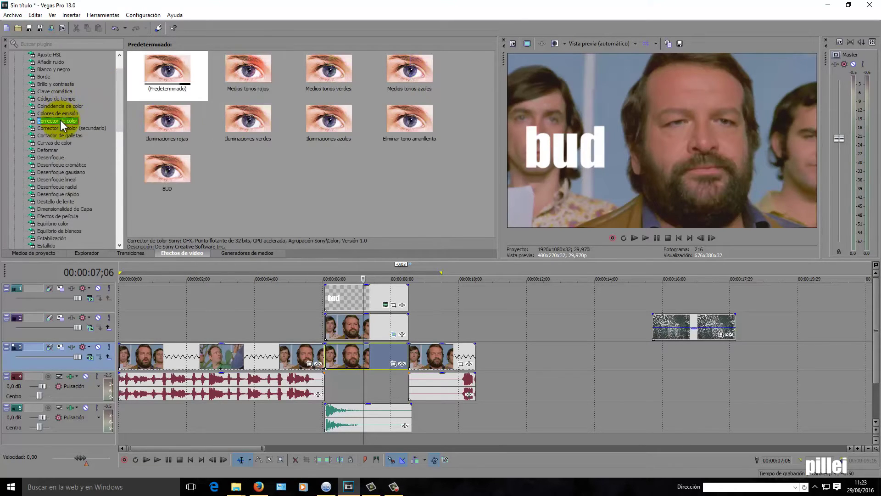
pyautogui.moveTo(167, 75); pyautogui.dragTo(358, 354)
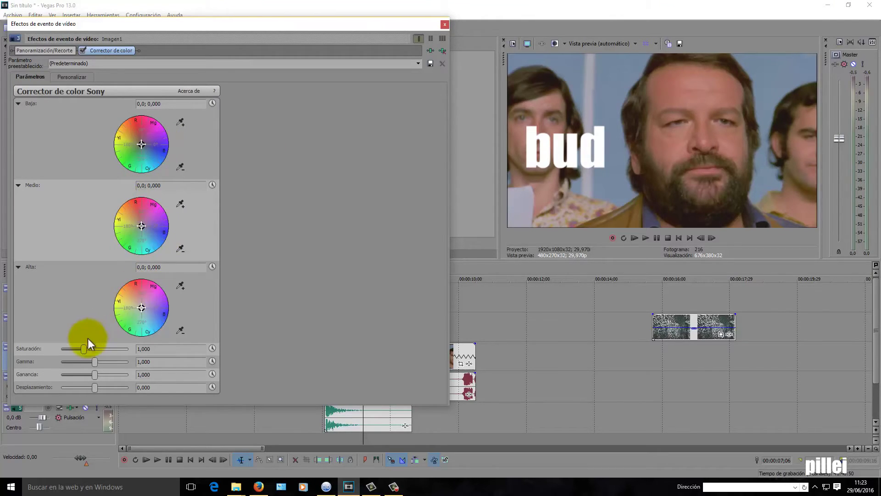
pyautogui.moveTo(85, 349); pyautogui.dragTo(101, 351)
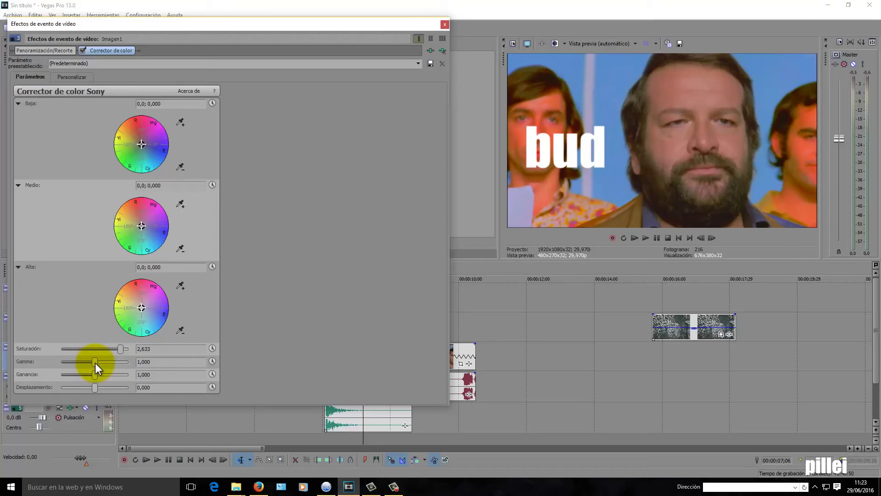
pyautogui.moveTo(99, 362); pyautogui.dragTo(118, 363)
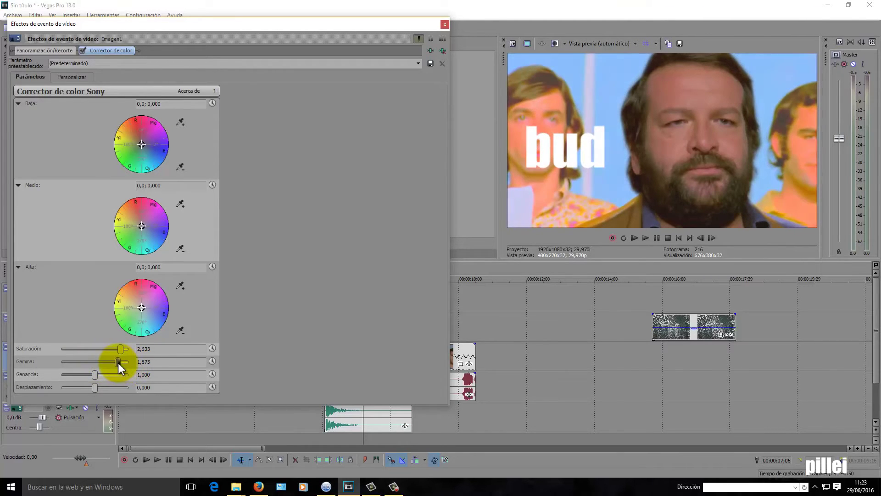
pyautogui.click(444, 24)
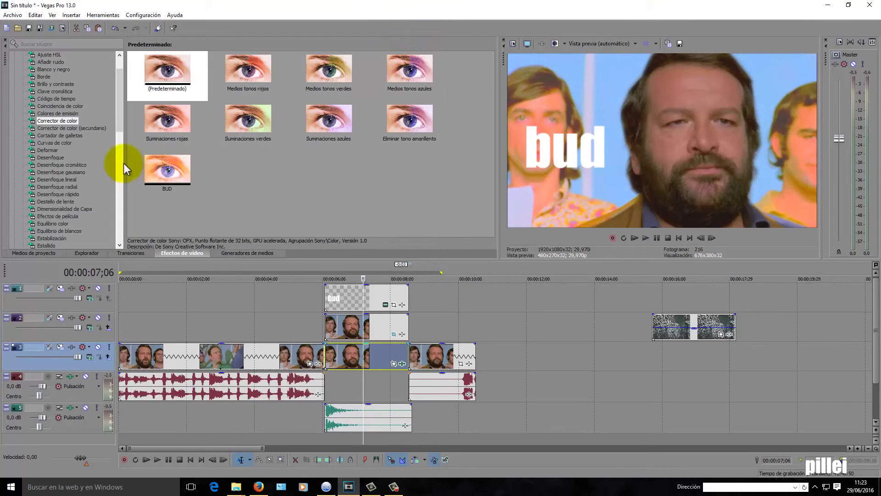
# Apply the default Sharpen effect with Cantidad 1,000 to the Imagen1 event on track 3 and close its settings.
pyautogui.moveTo(119, 116); pyautogui.dragTo(103, 213)
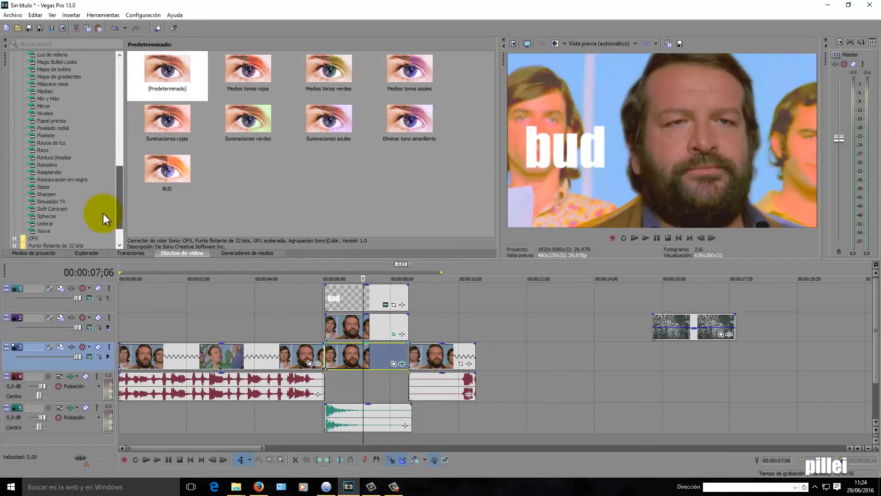
pyautogui.click(47, 194)
pyautogui.moveTo(167, 74); pyautogui.dragTo(348, 352)
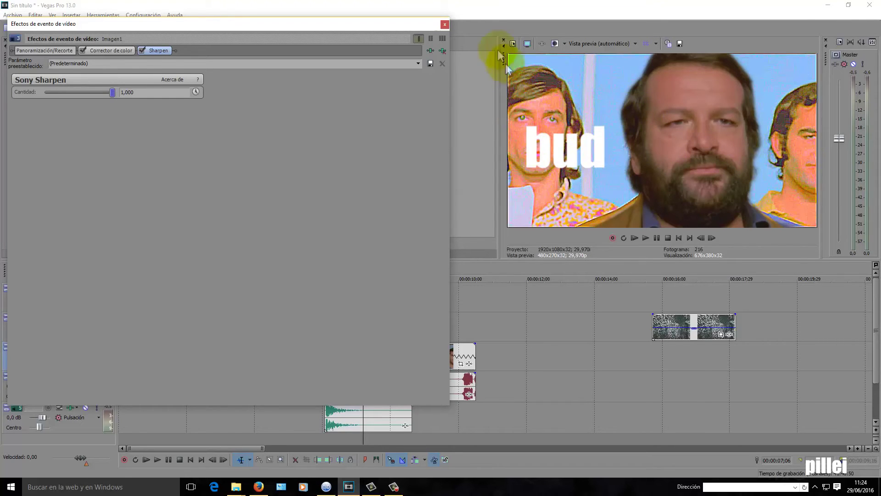
pyautogui.click(445, 24)
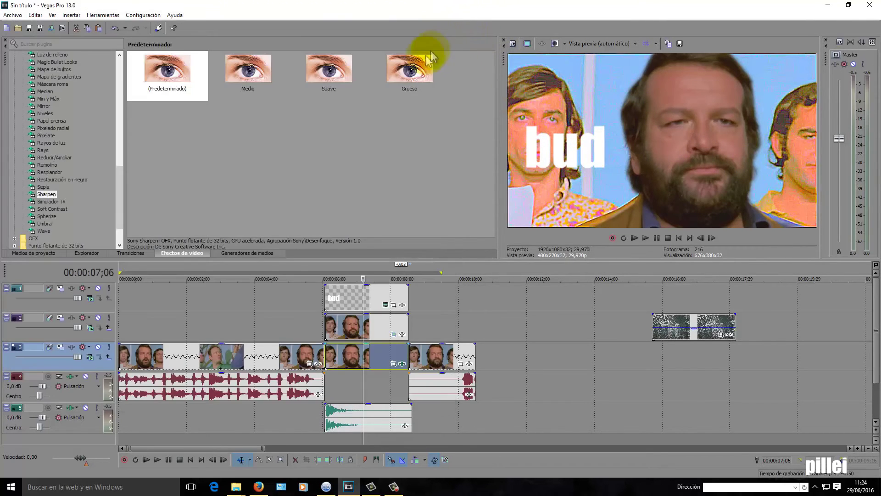
# Add Restauración en negro to the Imagen1 event on track 3 with a Threshold of 0,780 and close its settings.
pyautogui.click(67, 179)
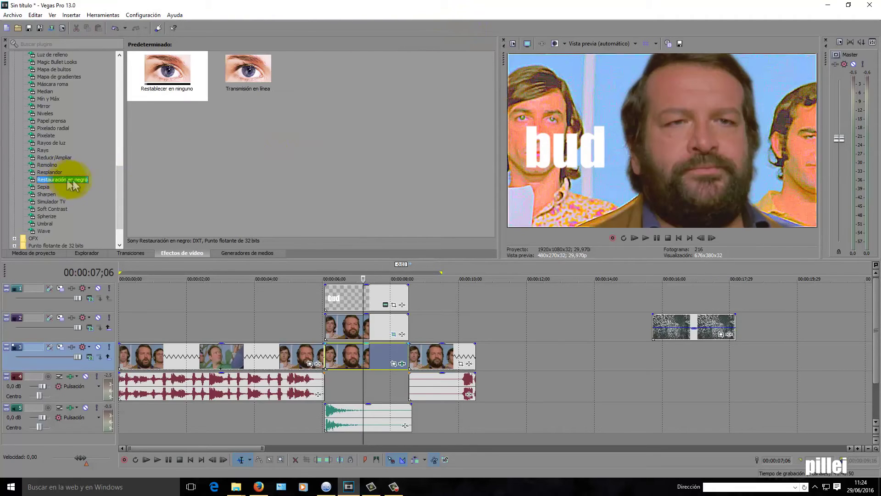
pyautogui.moveTo(167, 77); pyautogui.dragTo(354, 353)
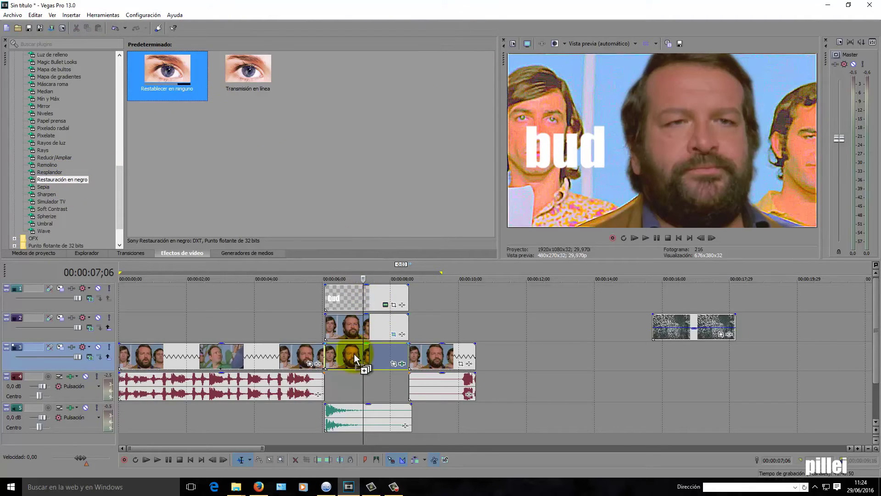
pyautogui.moveTo(42, 88); pyautogui.dragTo(112, 94)
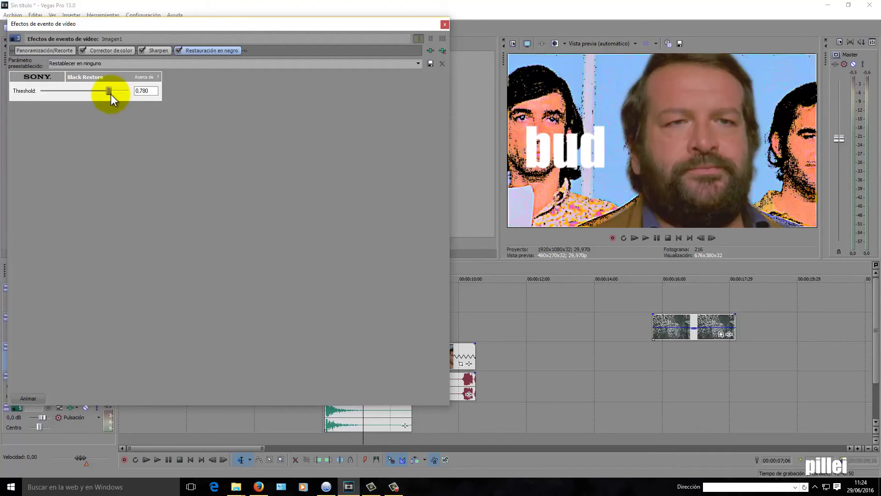
pyautogui.click(444, 23)
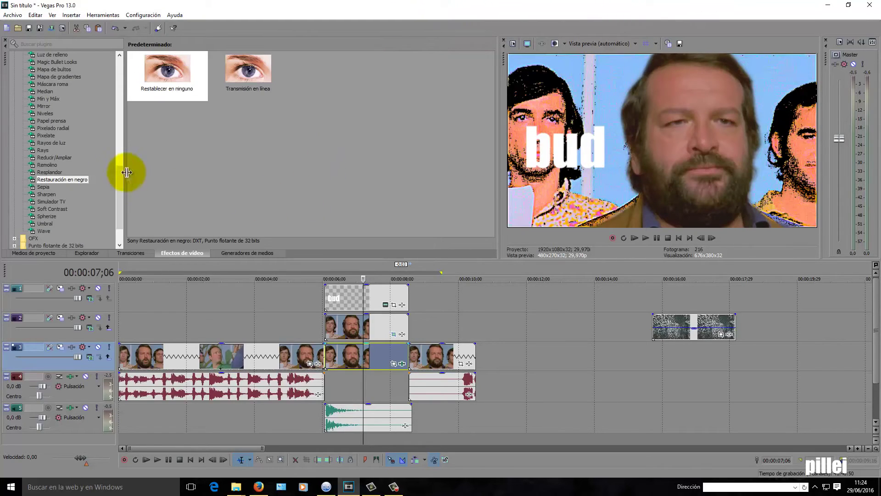
# Add the Papel prensa effect's Periódico preset to the track 3 Imagen1 event, with Tamaño punto 0,068 and Tipo Color, and close its settings.
pyautogui.click(58, 122)
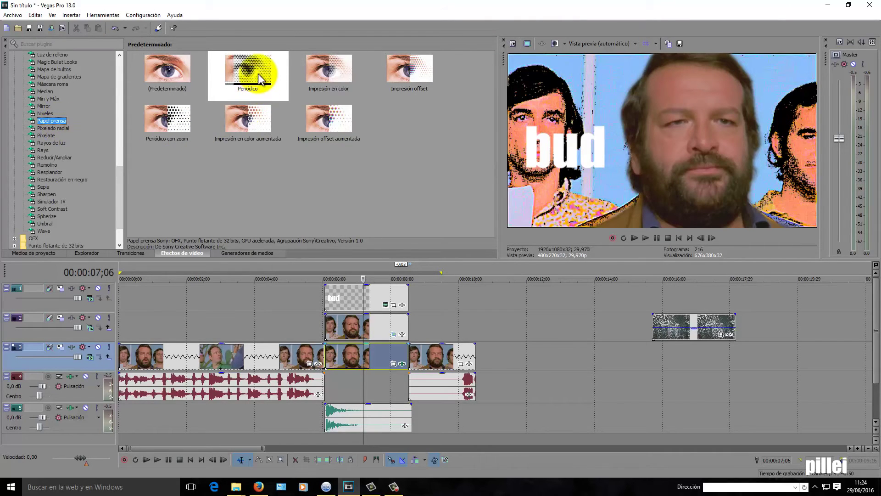
pyautogui.moveTo(260, 79); pyautogui.dragTo(349, 356)
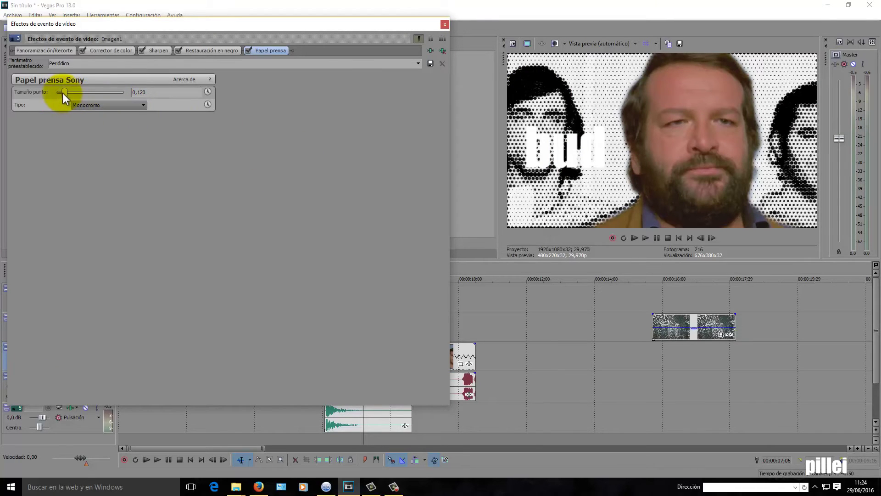
pyautogui.moveTo(67, 88); pyautogui.dragTo(58, 92)
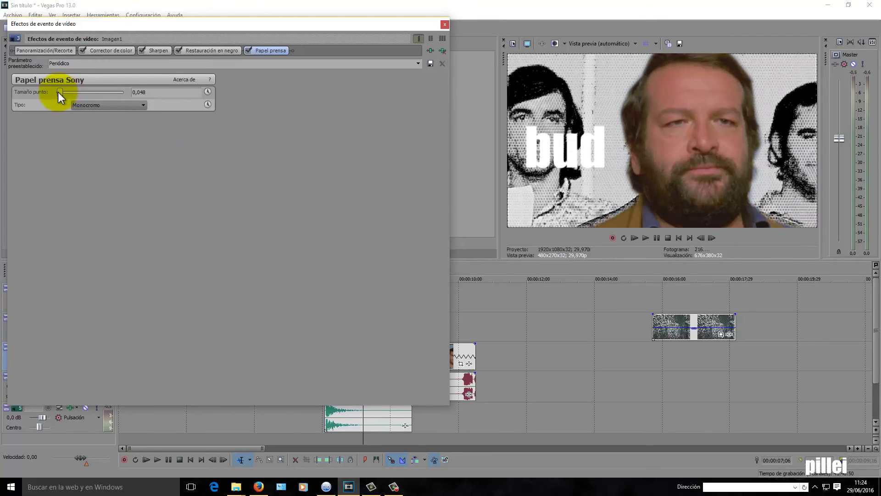
pyautogui.moveTo(58, 91); pyautogui.dragTo(59, 92)
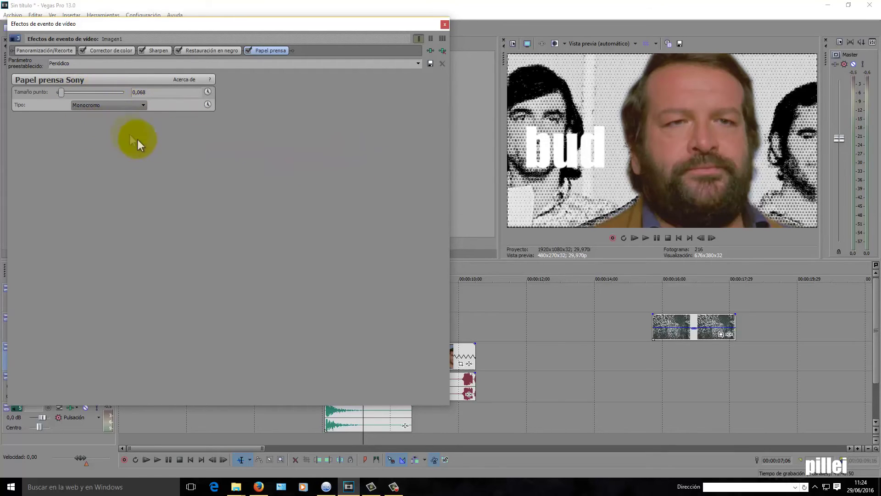
pyautogui.click(99, 104)
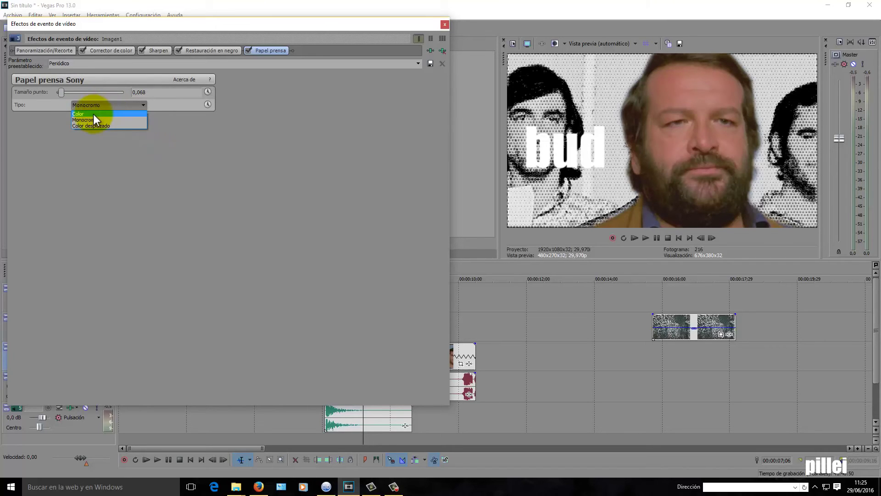
pyautogui.click(94, 115)
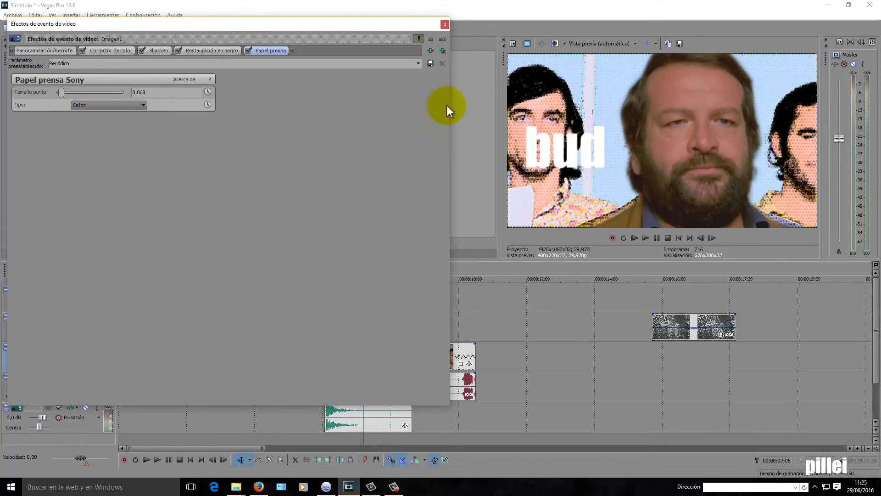
pyautogui.click(445, 25)
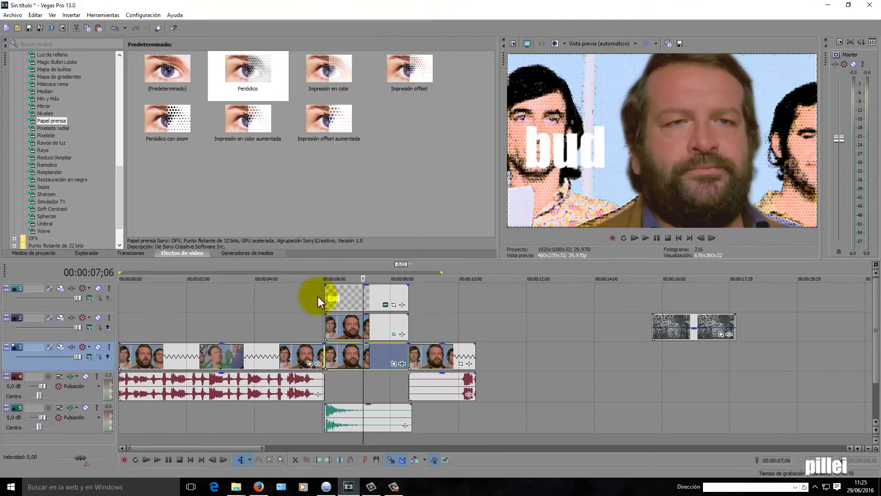
# Play back the freeze-frame section from 00:00:05;23, stop, and place the playhead at 00:00:06;17 on the track 2 cut-out.
pyautogui.click(317, 326)
pyautogui.click(646, 238)
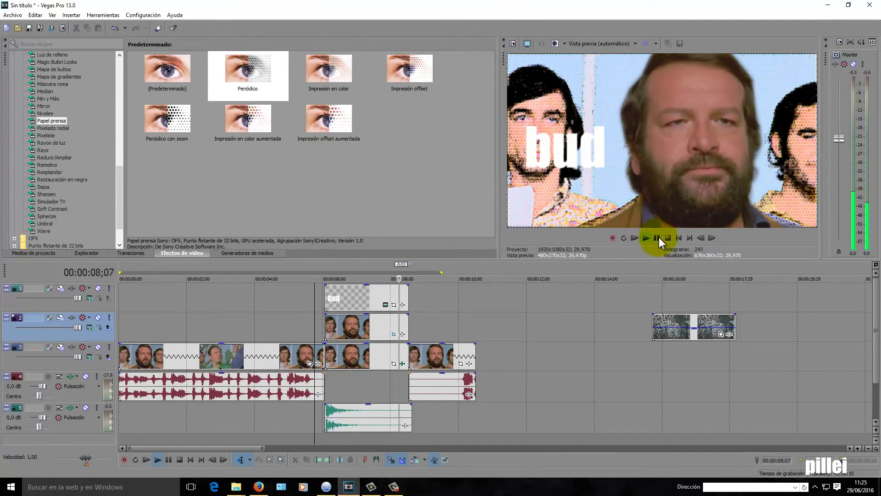
pyautogui.click(668, 237)
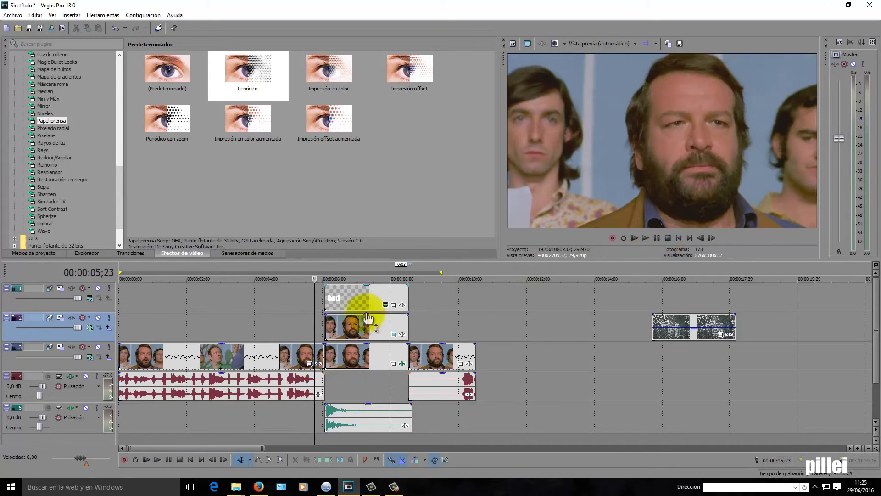
pyautogui.click(343, 324)
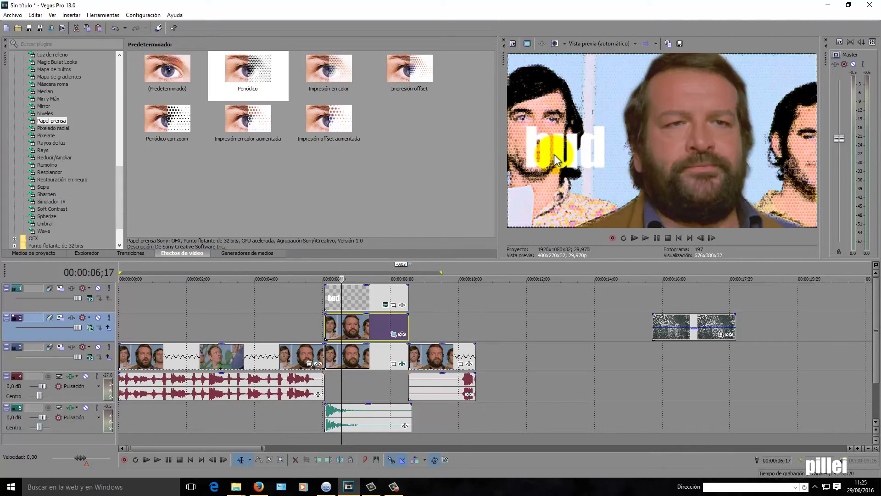
# Add a default Títulos & Texto event to track 1 in the empty area after the clips and trim its end to about 00:00:16;00.
pyautogui.click(51, 254)
pyautogui.click(238, 253)
pyautogui.moveTo(123, 91); pyautogui.dragTo(519, 306)
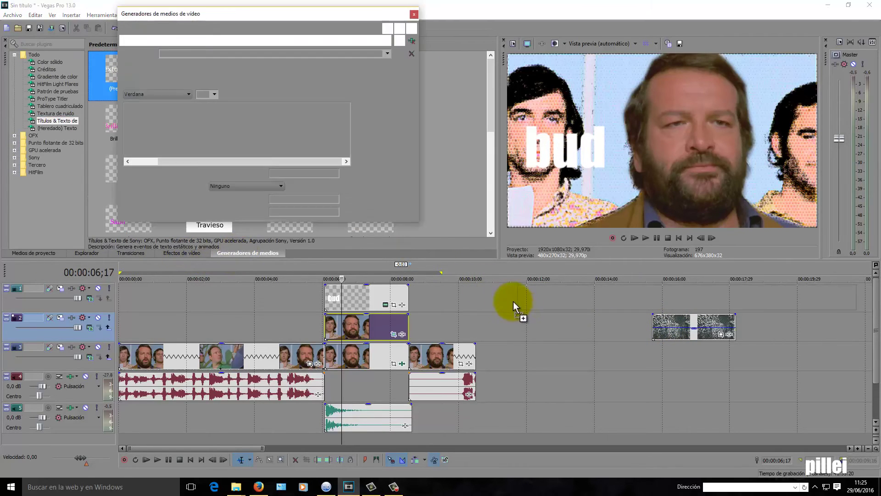
pyautogui.moveTo(856, 291); pyautogui.dragTo(662, 292)
# Move the texture event on track 2 beneath the new title, match it to the title's length, and raise its opacity to full.
pyautogui.moveTo(693, 321); pyautogui.dragTo(652, 320)
pyautogui.click(619, 327)
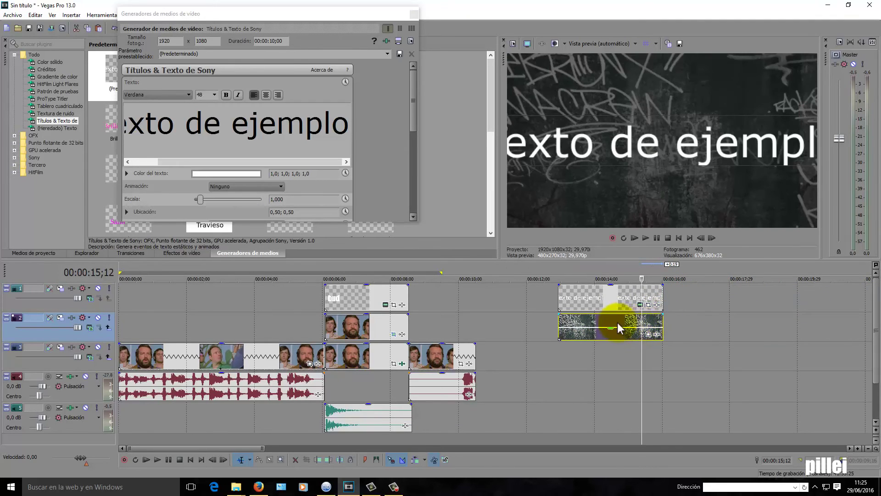
pyautogui.moveTo(614, 330); pyautogui.dragTo(614, 314)
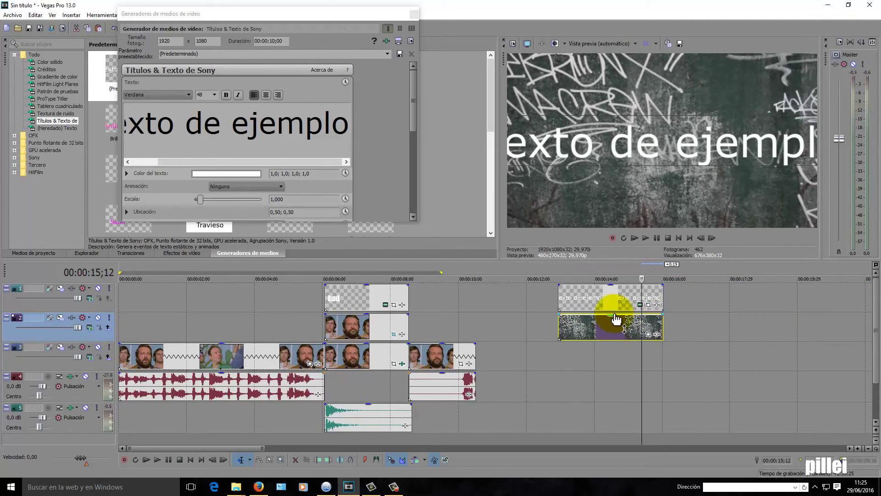
# Replace the sample text of the new title event above the texture with "bud".
pyautogui.click(613, 298)
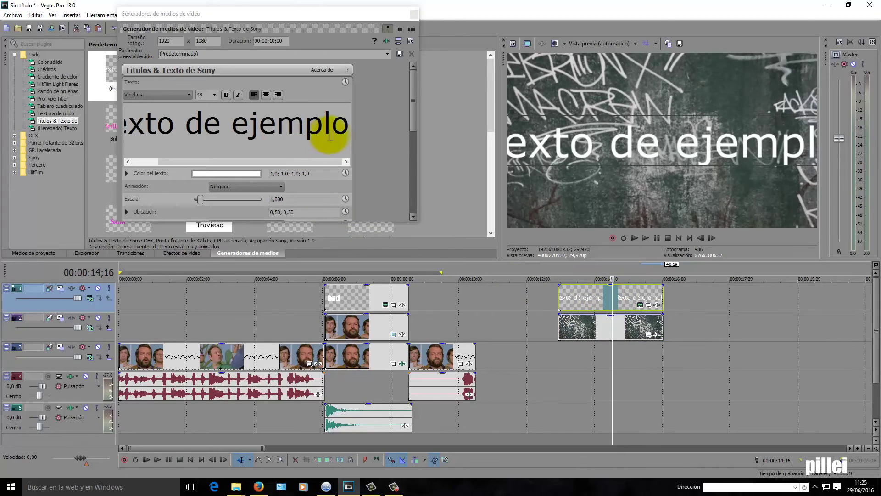
pyautogui.click(342, 128)
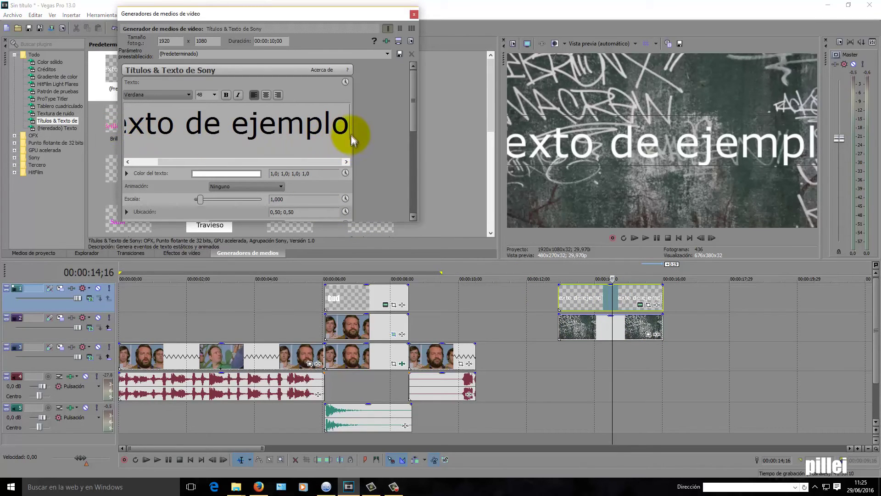
pyautogui.moveTo(349, 133); pyautogui.dragTo(45, 120)
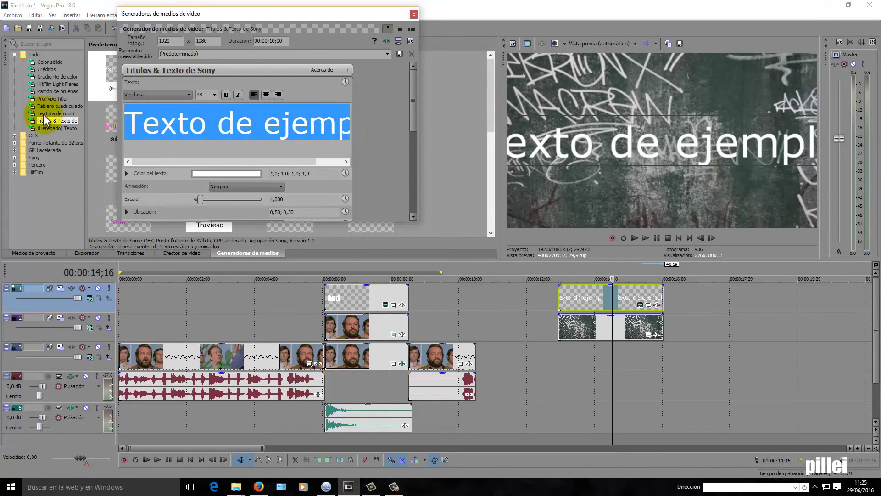
pyautogui.write('bud')
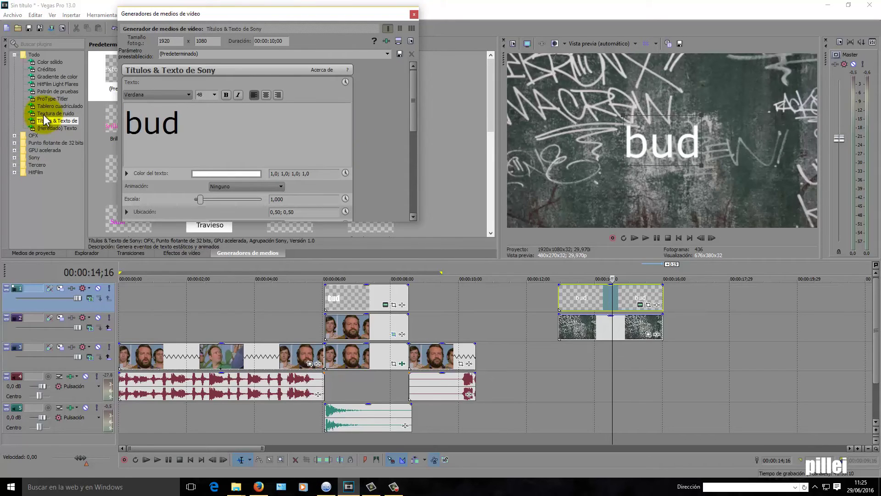
# Format the new title's "bud" text in the Impact font at size 60.
pyautogui.moveTo(168, 122); pyautogui.dragTo(69, 118)
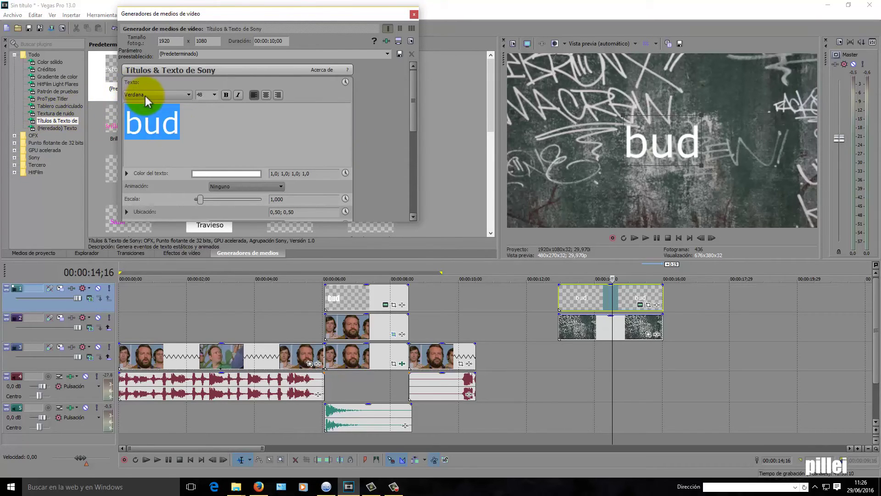
pyautogui.click(144, 96)
pyautogui.moveTo(186, 252); pyautogui.dragTo(191, 190)
pyautogui.click(138, 151)
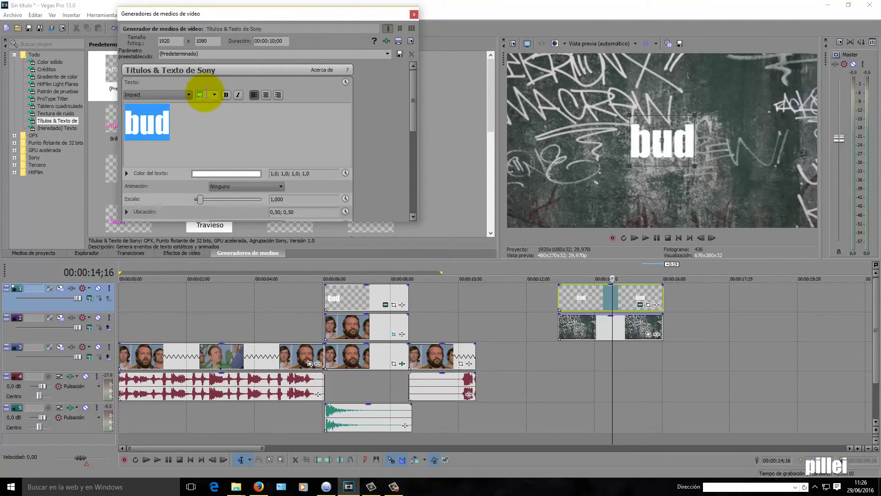
pyautogui.write('60')
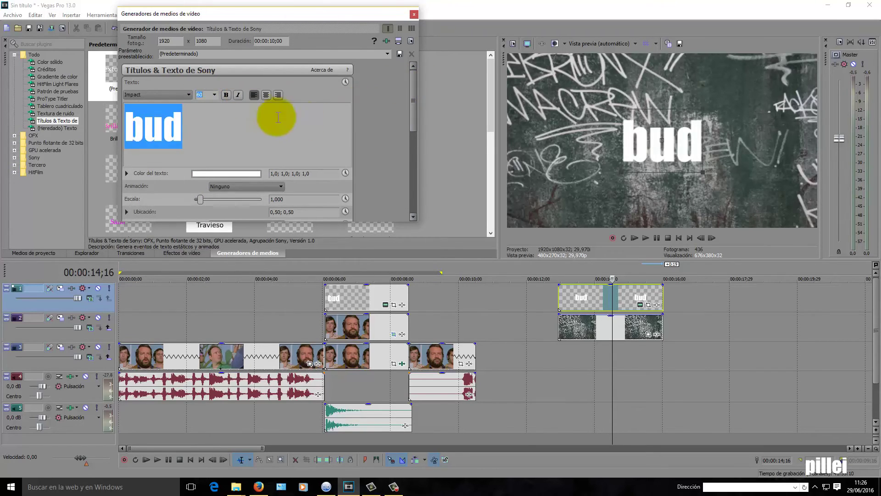
# Set track 1's compositing mode to Multiplicar (máscara) so the texture on track 2 fills the "bud" title.
pyautogui.click(413, 16)
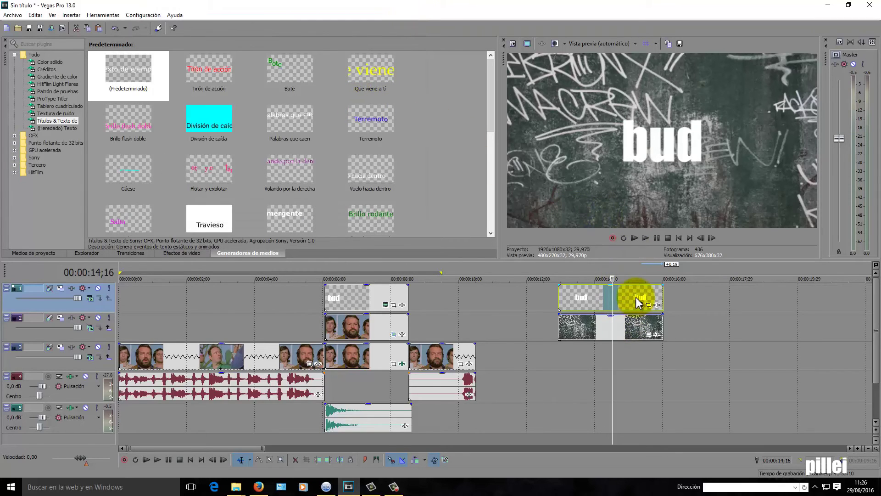
pyautogui.click(600, 298)
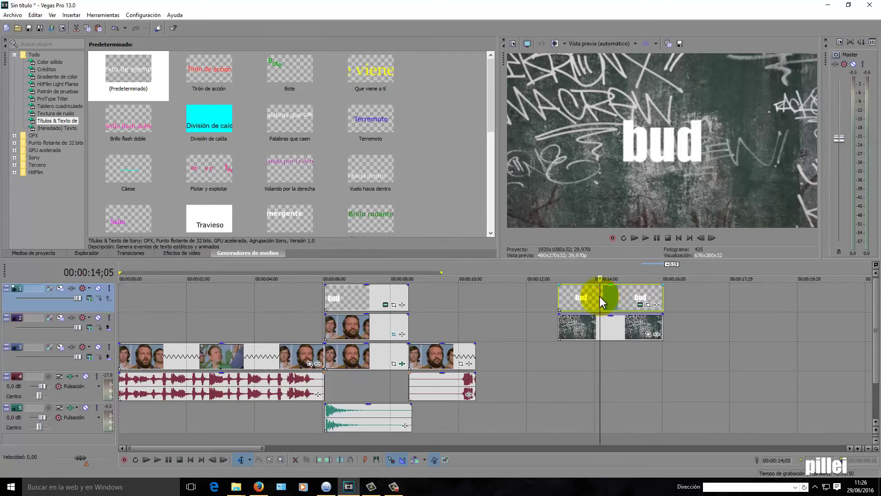
pyautogui.click(91, 301)
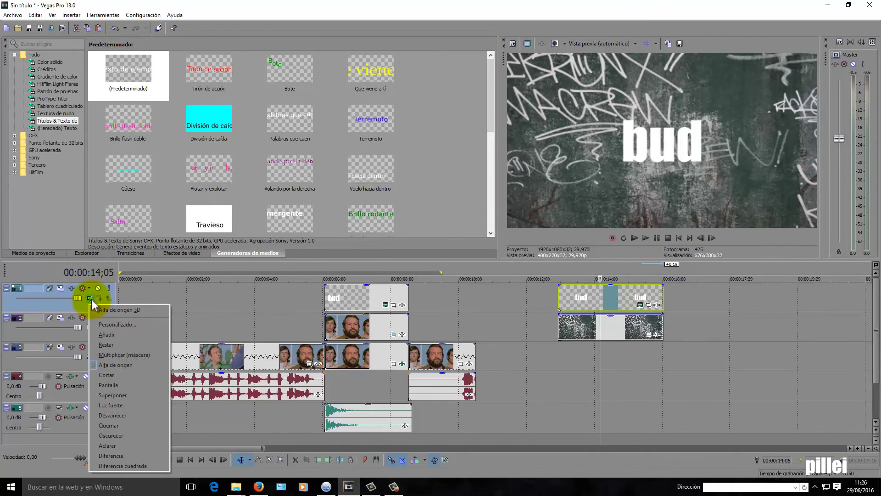
pyautogui.click(118, 355)
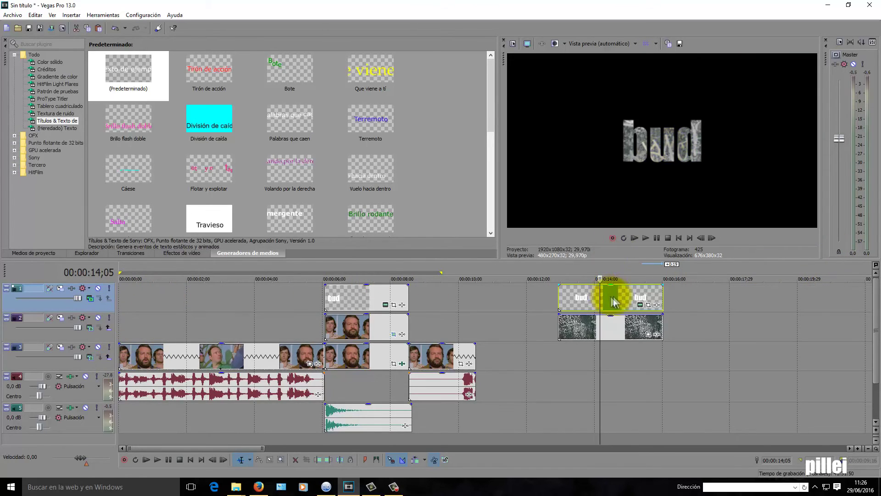
# Set the font size of the texture-filled "bud" title to 80.
pyautogui.click(640, 305)
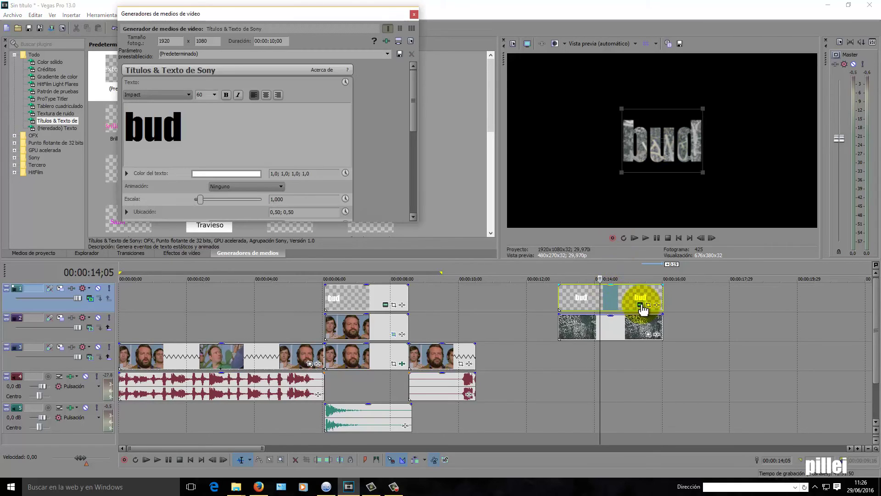
pyautogui.moveTo(181, 130); pyautogui.dragTo(103, 118)
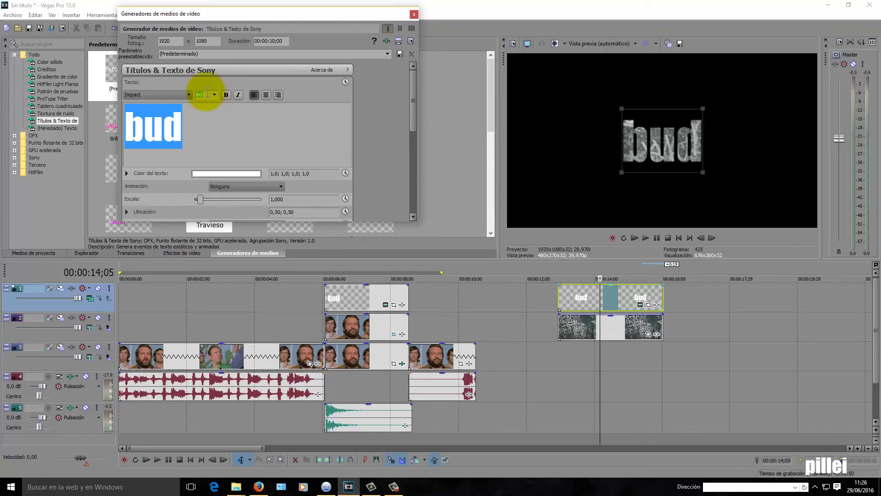
pyautogui.write('80')
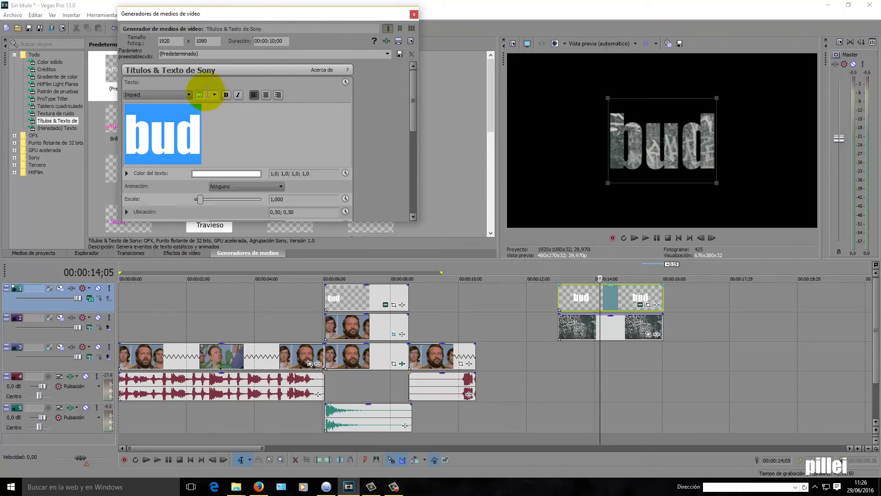
pyautogui.click(414, 15)
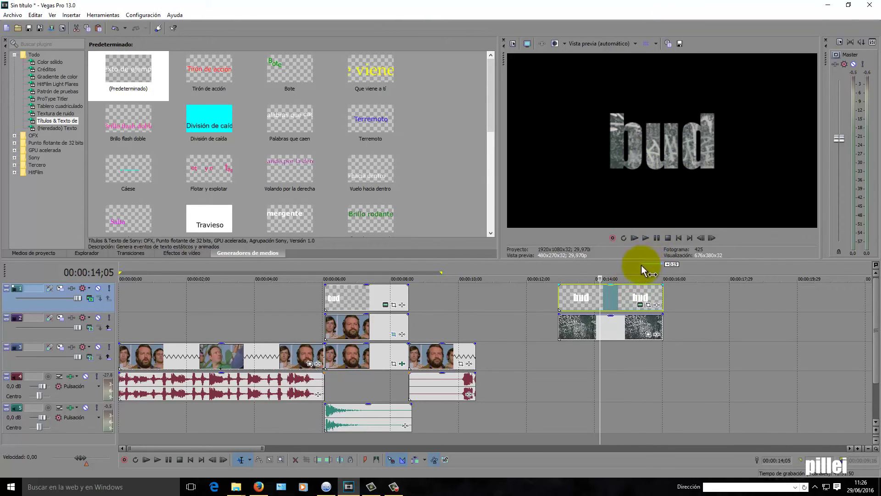
# Save a snapshot of the textured title frame as the PNG file Imagen2.png in the "imagenes para chops" folder.
pyautogui.click(680, 43)
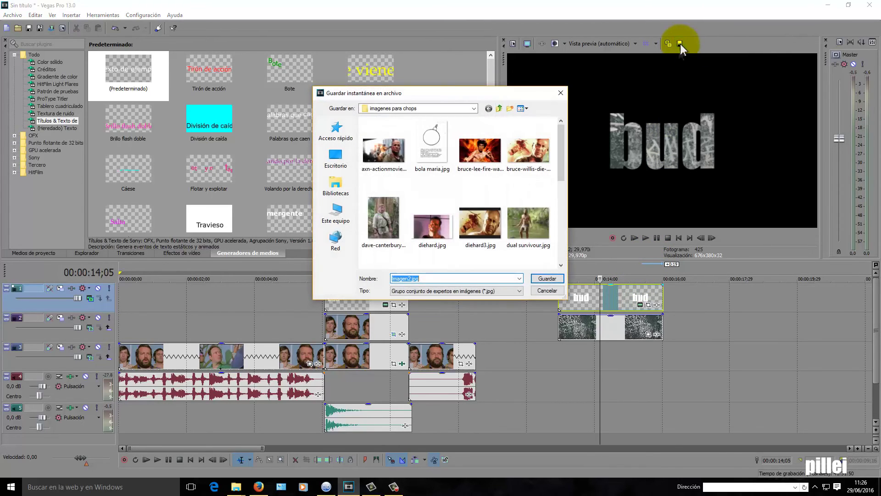
pyautogui.click(508, 288)
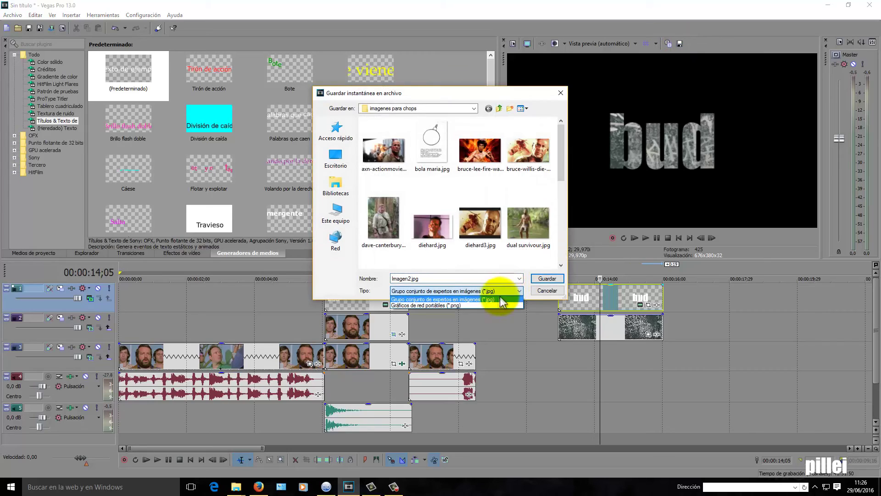
pyautogui.click(483, 304)
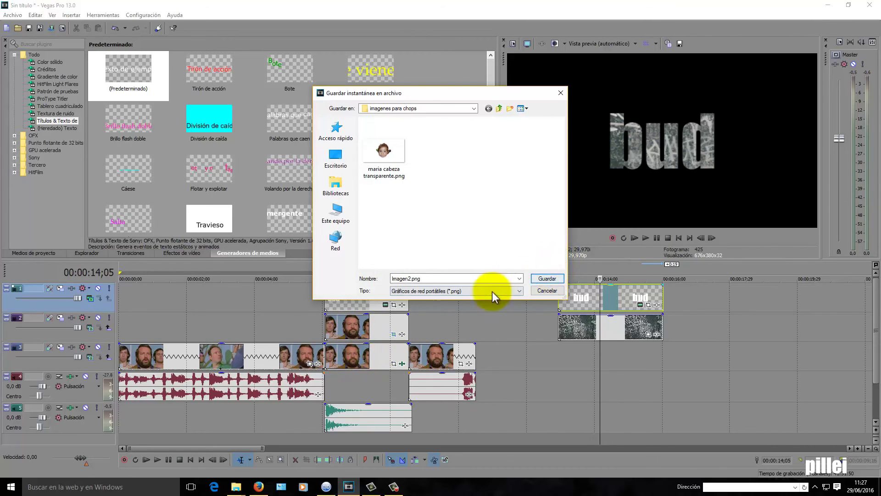
pyautogui.click(554, 279)
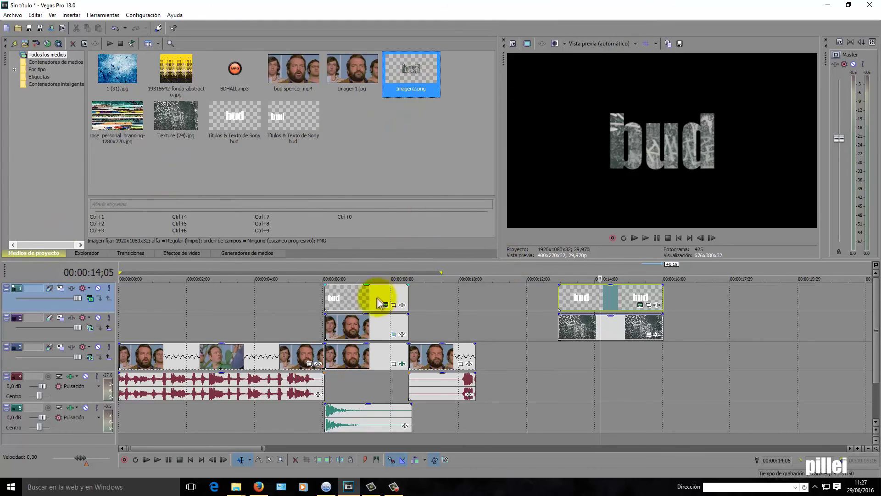
# Move the old title above the freeze frame past the other clips, and put Imagen2.png in its place, trimmed to the freeze frame's length.
pyautogui.moveTo(369, 303); pyautogui.dragTo(756, 305)
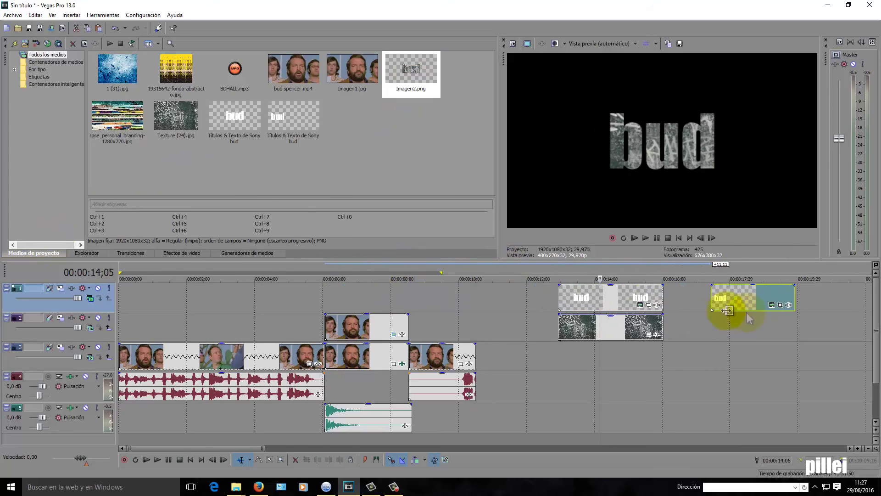
pyautogui.moveTo(411, 76); pyautogui.dragTo(331, 299)
pyautogui.moveTo(491, 294); pyautogui.dragTo(391, 311)
# Add a short fade-in and an 11-frame fade-out to the Imagen2 event, and preview the result.
pyautogui.moveTo(325, 286); pyautogui.dragTo(334, 285)
pyautogui.moveTo(406, 288); pyautogui.dragTo(397, 288)
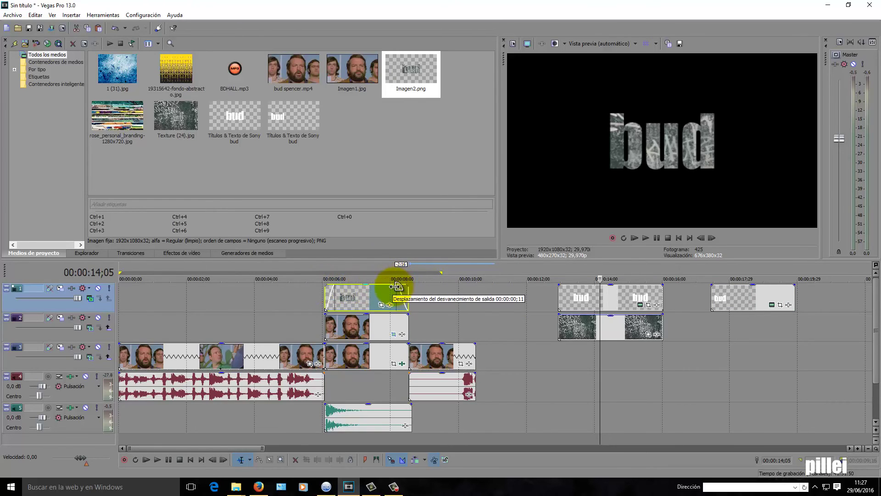
pyautogui.click(311, 316)
pyautogui.click(647, 237)
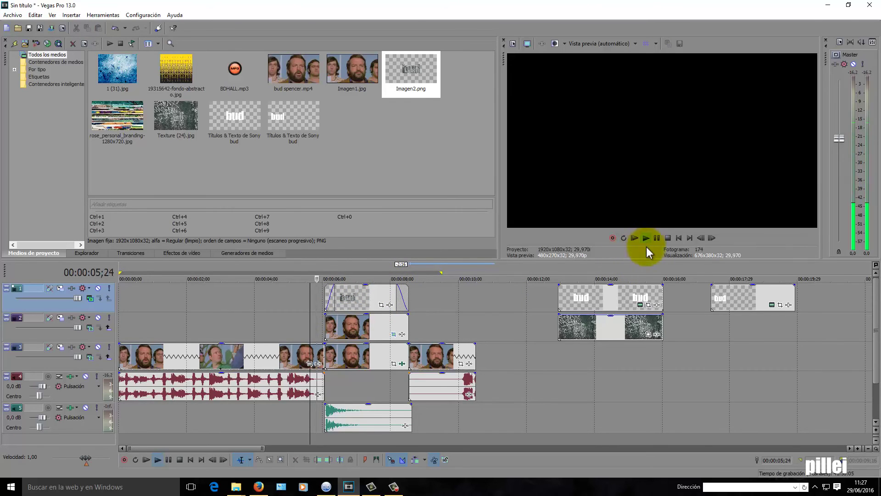
pyautogui.click(668, 238)
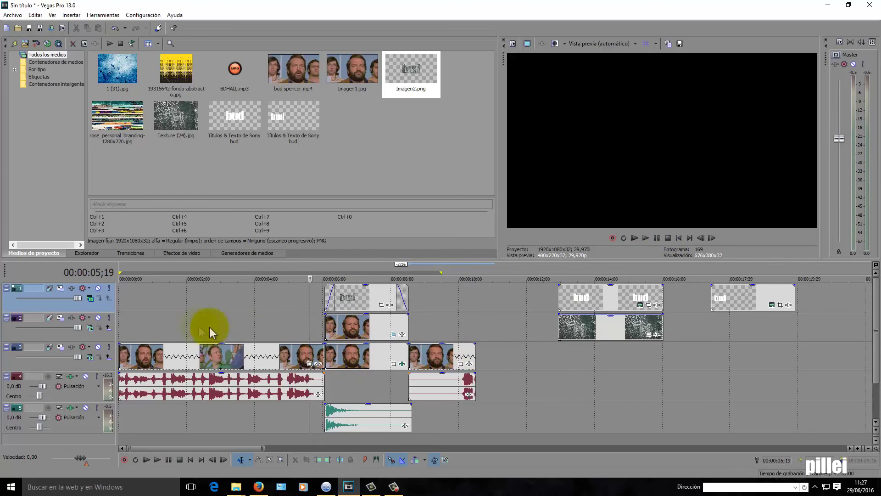
# Set track 1's compositing mode to Alfa de origen and play the freeze-frame section.
pyautogui.click(90, 301)
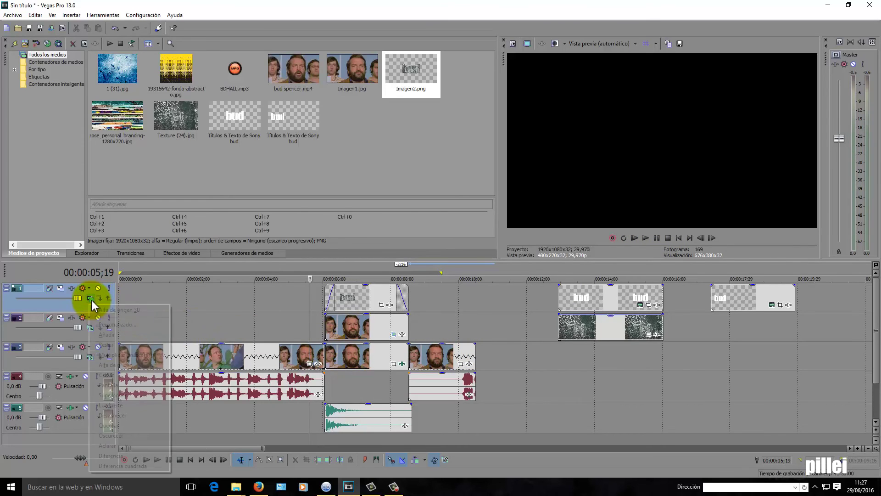
pyautogui.click(112, 364)
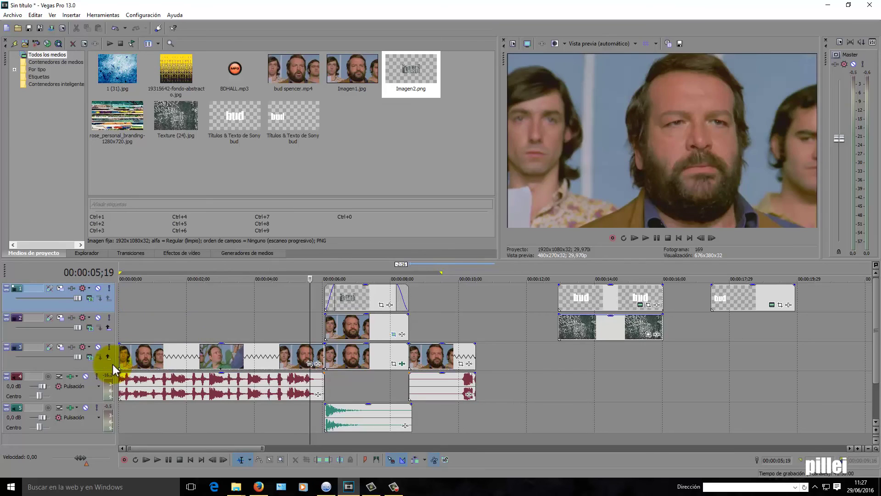
pyautogui.click(646, 239)
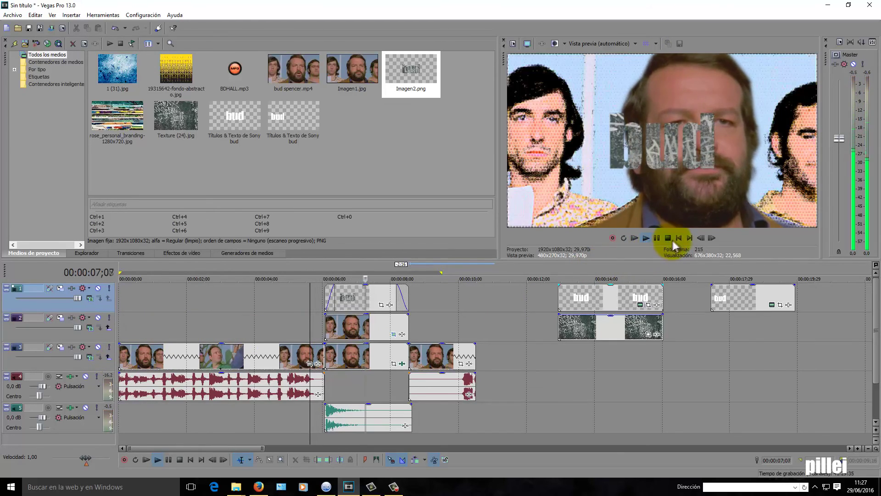
pyautogui.click(668, 239)
# Reposition the Imagen2 title beside the man's face in Panoramización/Recorte, with its centre at X 1.560,0 and Y 472,5.
pyautogui.click(363, 299)
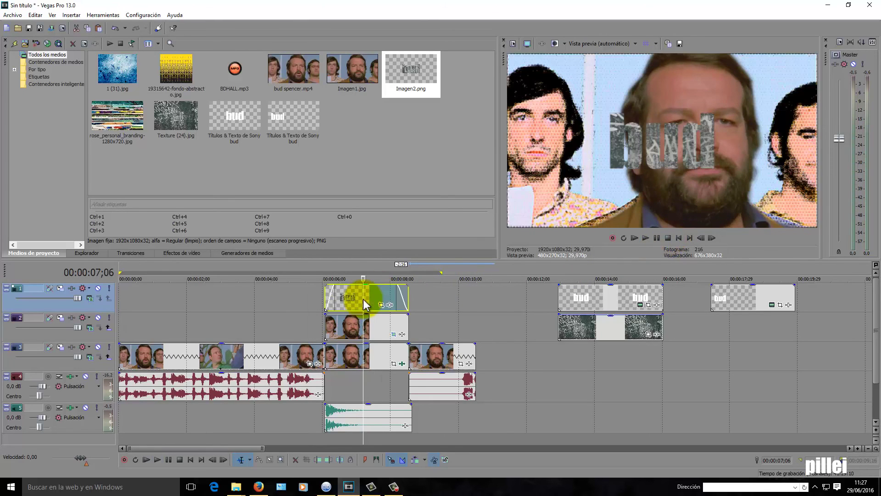
pyautogui.click(390, 305)
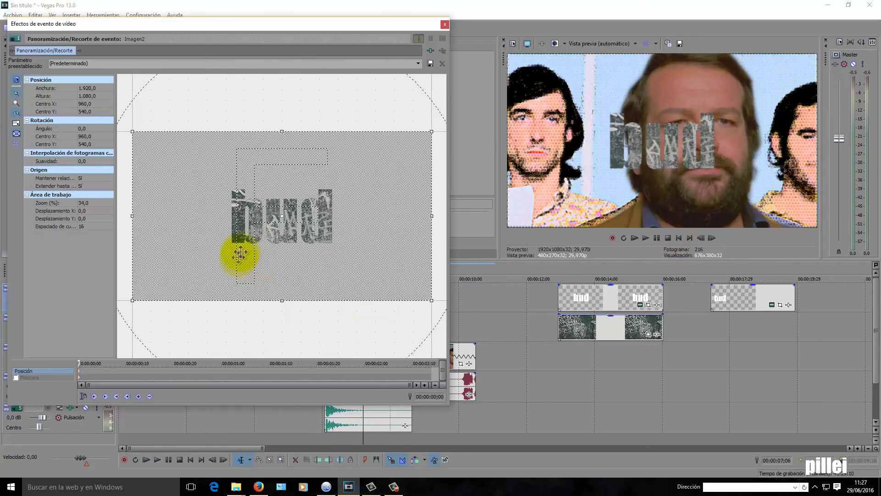
pyautogui.scroll(-4, 277, 225)
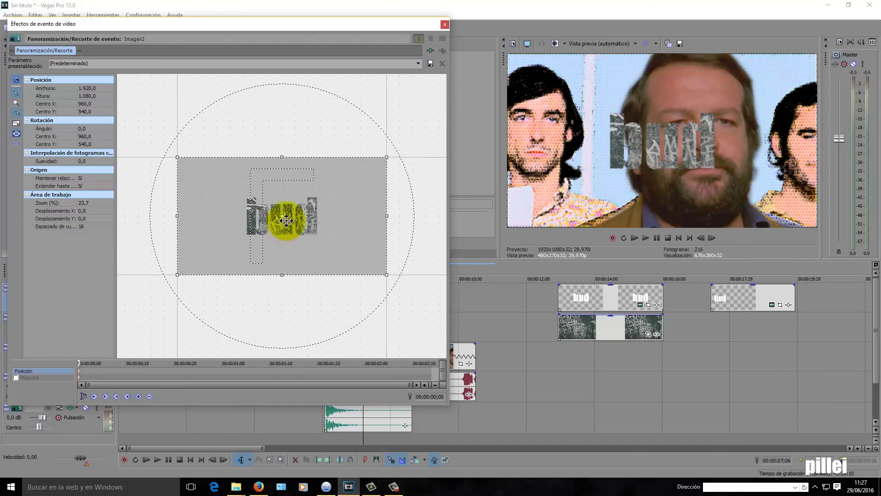
pyautogui.moveTo(287, 220); pyautogui.dragTo(358, 211)
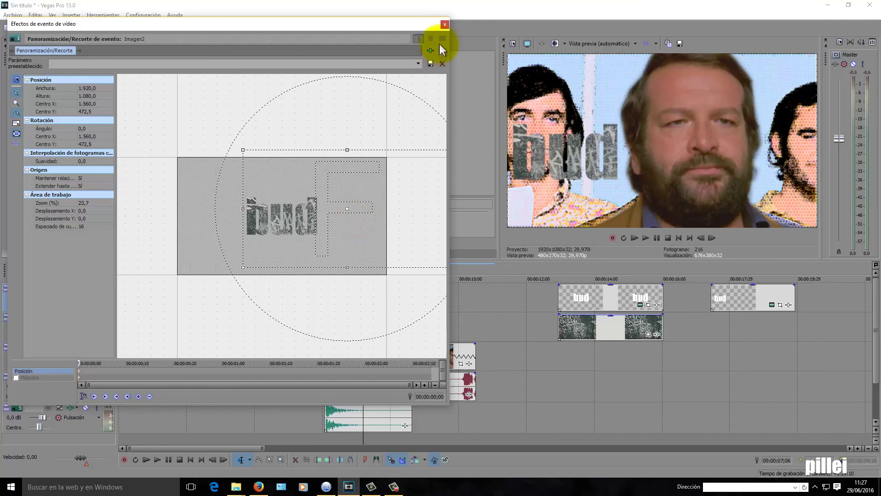
pyautogui.click(445, 25)
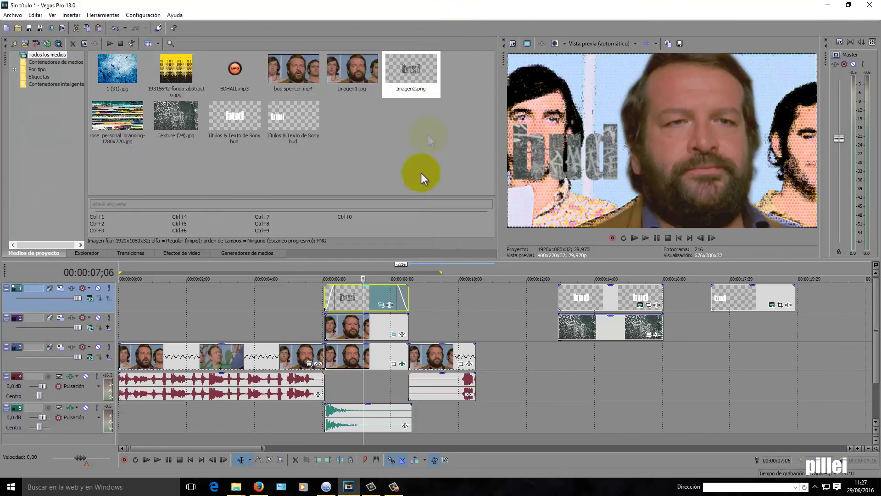
# Play the sequence from just before the freeze frame to check the textured title's placement and fades.
pyautogui.click(316, 321)
pyautogui.click(647, 237)
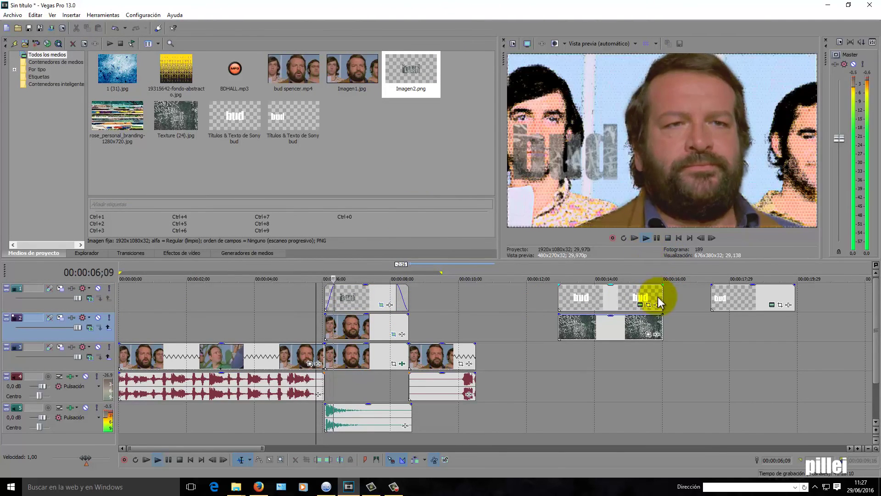
pyautogui.click(657, 238)
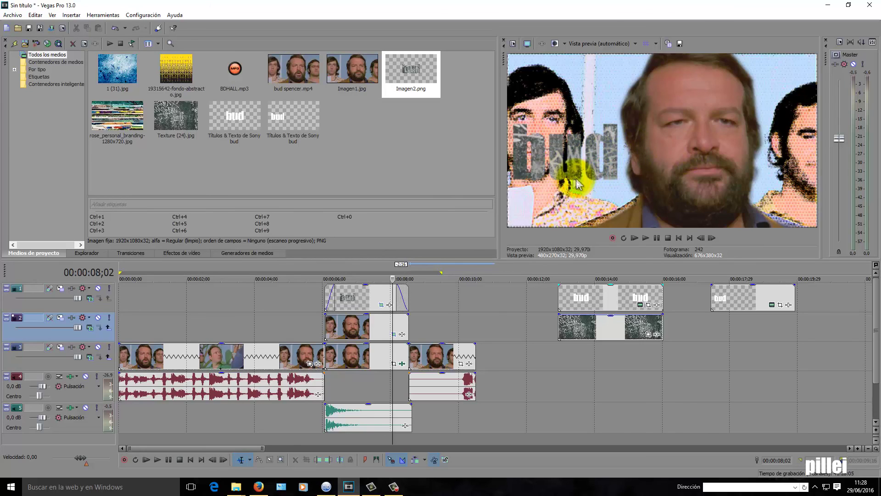
pyautogui.click(181, 74)
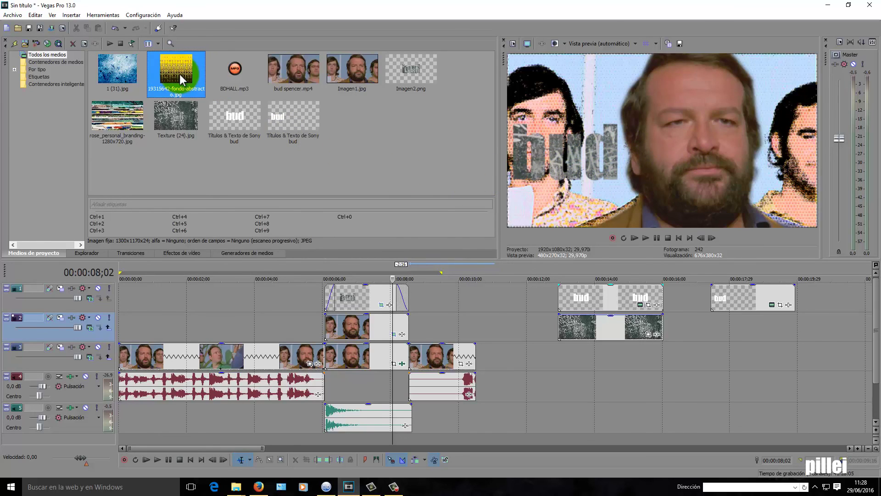